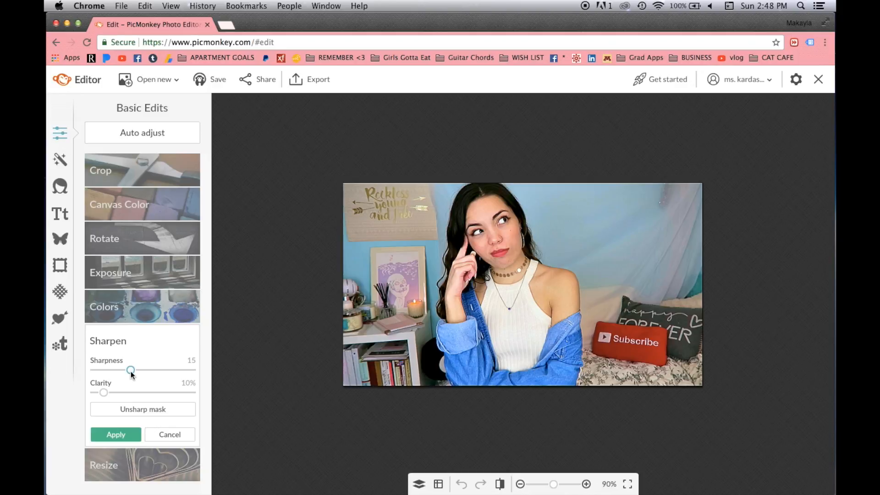
# Apply the sharpening and set the canvas zoom to 75%.
pyautogui.click(116, 434)
pyautogui.click(520, 484)
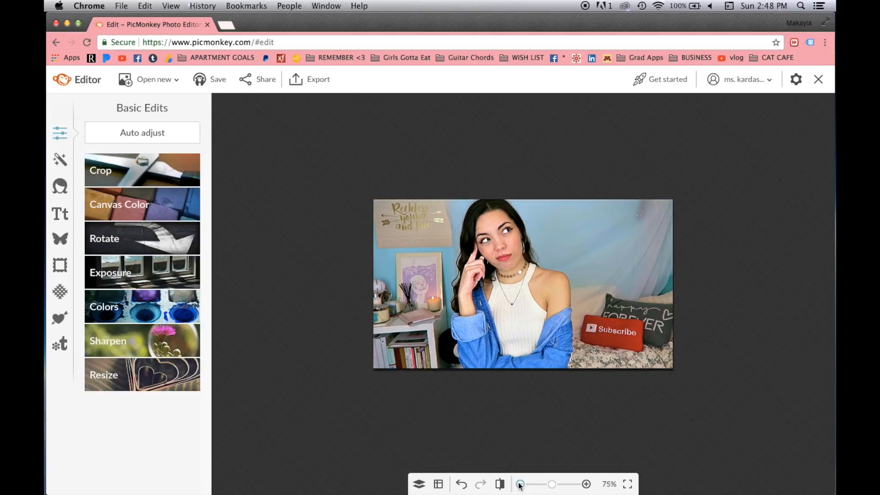
pyautogui.click(520, 484)
pyautogui.click(520, 484)
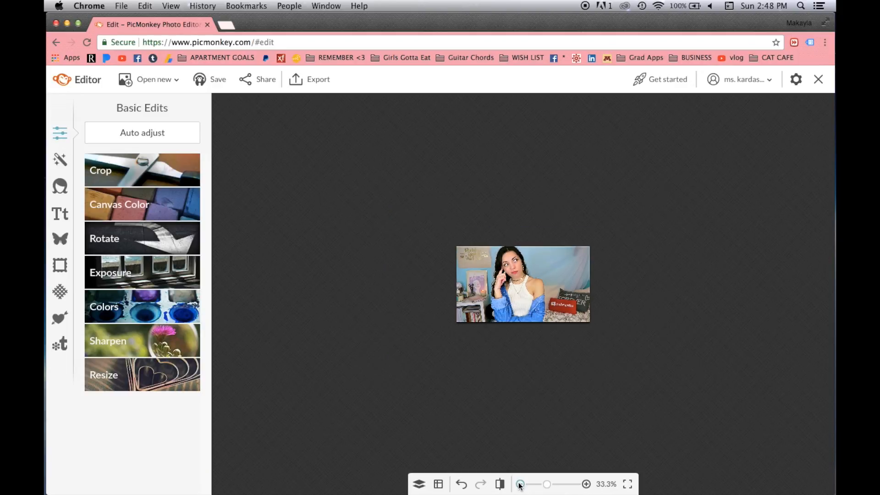
pyautogui.click(586, 484)
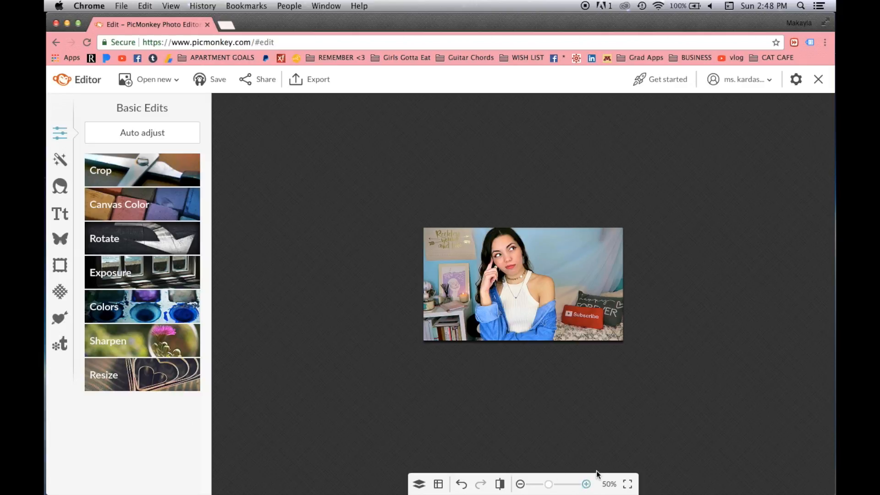
pyautogui.click(587, 485)
pyautogui.click(587, 485)
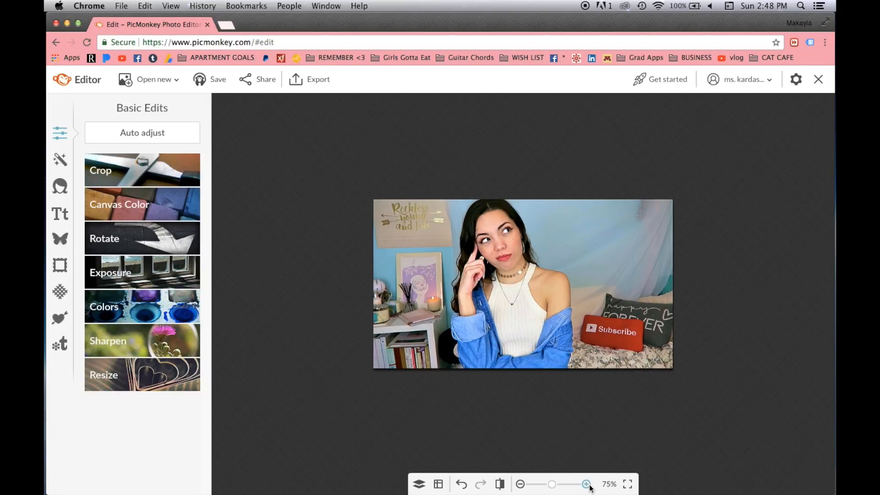
# Apply Colors with Saturation 5 and Temperature -3.
pyautogui.click(148, 307)
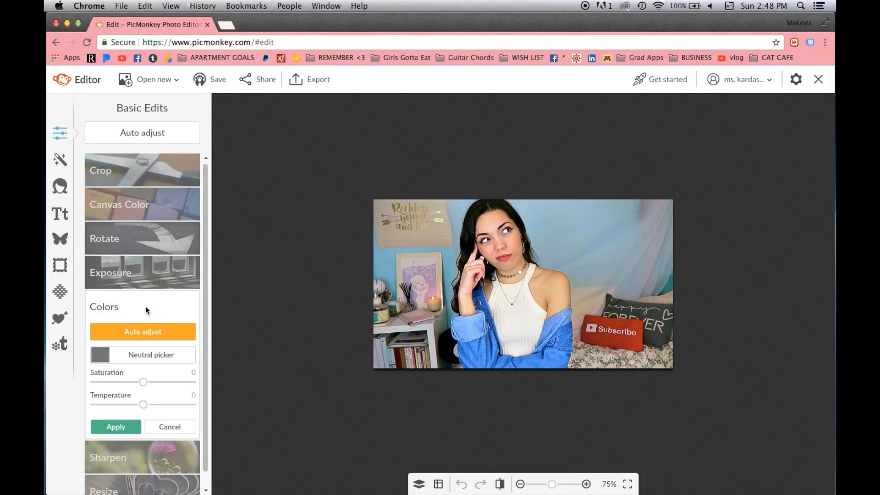
pyautogui.moveTo(144, 380); pyautogui.dragTo(146, 381)
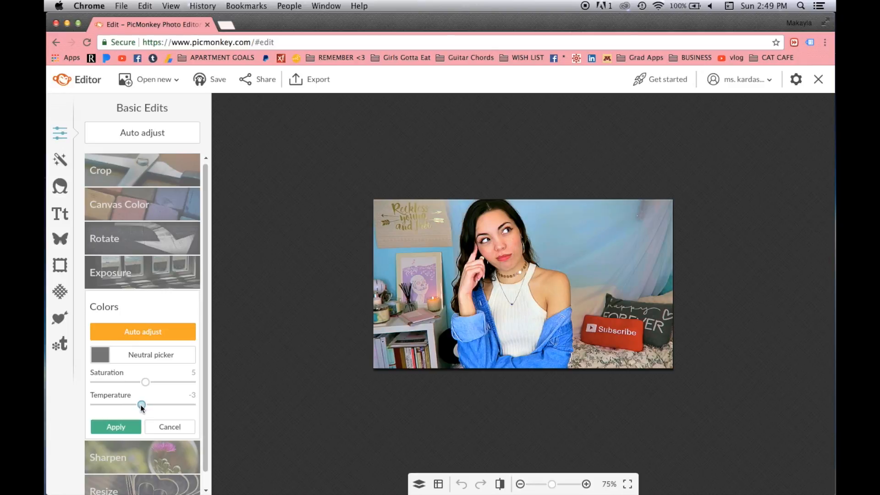
pyautogui.click(133, 426)
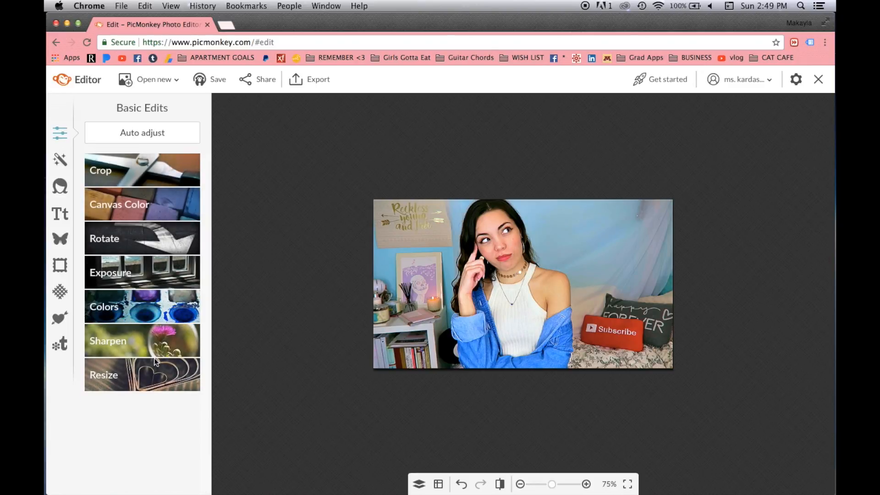
# Apply Exposure with Brightness 7, Highlights 3, Shadows -3, Contrast 7, then undo to compare.
pyautogui.click(162, 282)
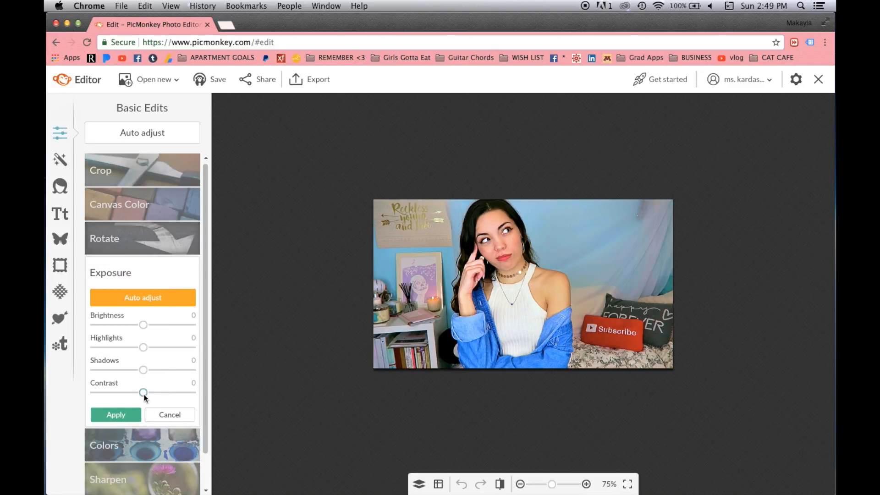
pyautogui.moveTo(145, 396); pyautogui.dragTo(141, 370)
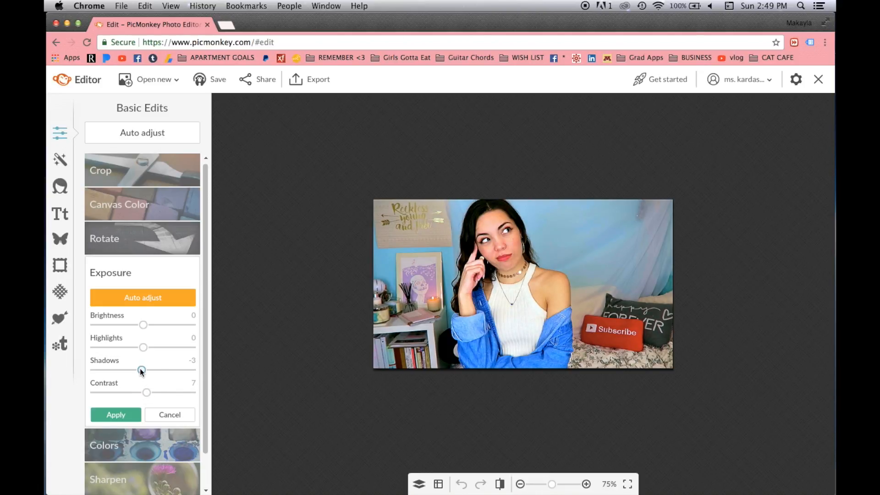
pyautogui.moveTo(143, 325); pyautogui.dragTo(147, 325)
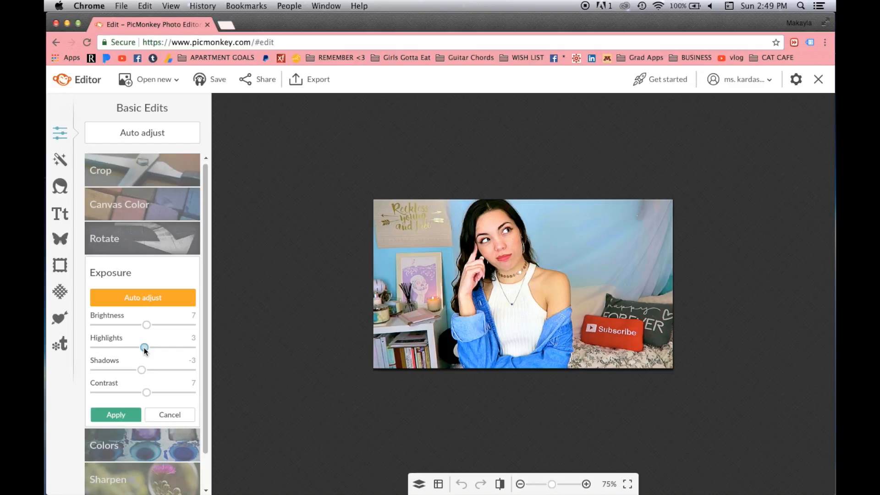
pyautogui.click(125, 413)
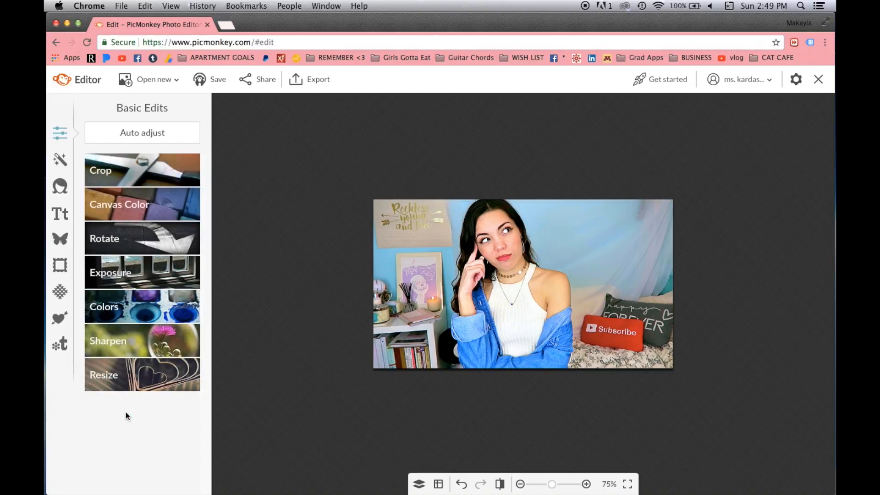
pyautogui.click(465, 485)
# Keep the brighter exposure and add a Soften effect at 100% softness and 0% fade.
pyautogui.click(479, 485)
pyautogui.click(462, 485)
pyautogui.click(479, 484)
pyautogui.click(69, 163)
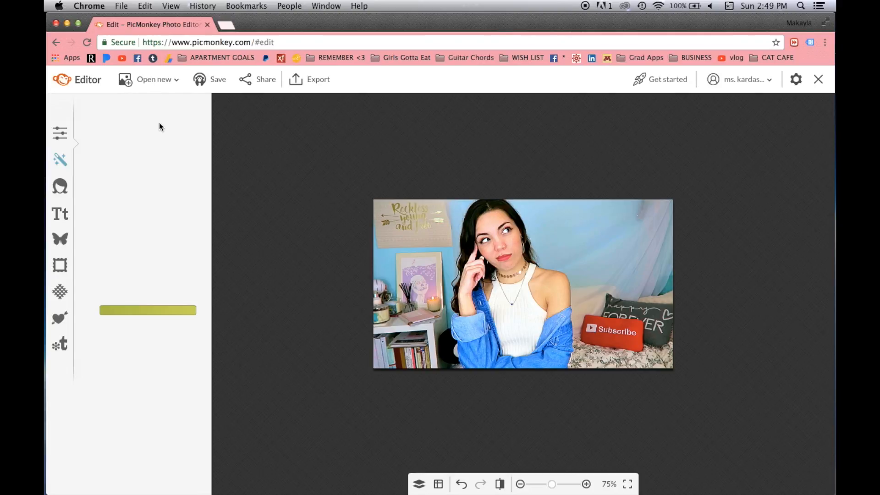
pyautogui.click(160, 161)
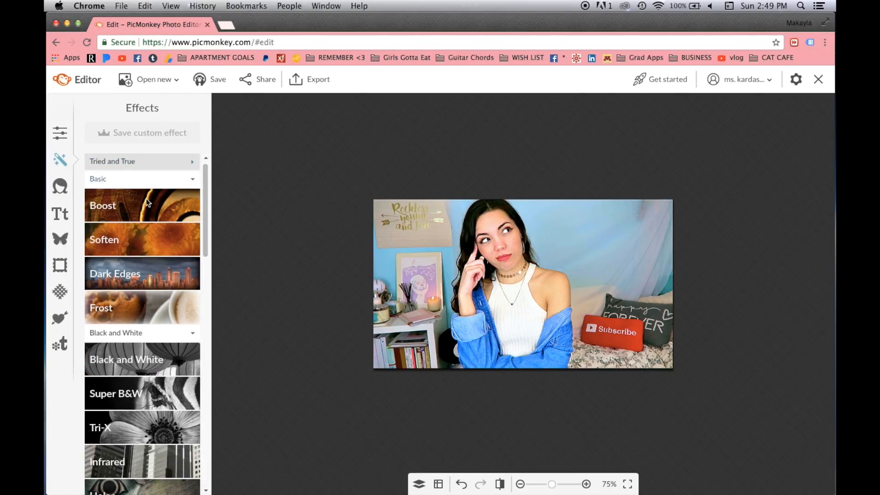
pyautogui.click(142, 233)
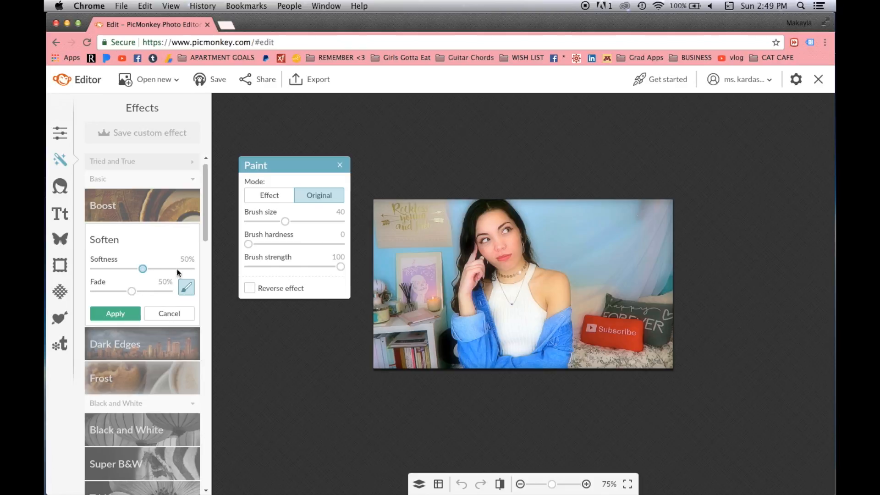
pyautogui.moveTo(164, 269); pyautogui.dragTo(191, 268)
pyautogui.moveTo(132, 290); pyautogui.dragTo(73, 288)
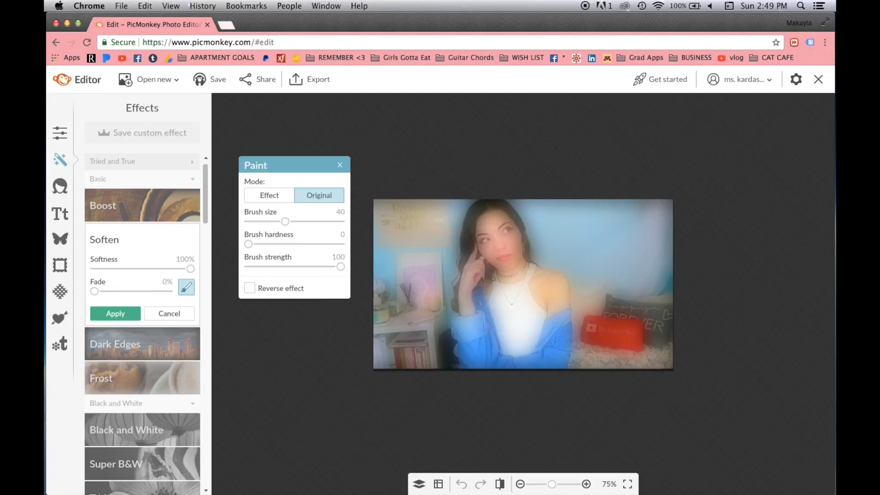
# Paint the woman back to original sharpness and apply the Soften effect.
pyautogui.moveTo(296, 222); pyautogui.dragTo(297, 222)
pyautogui.moveTo(513, 249)
pyautogui.mouseDown()
pyautogui.moveTo(498, 214)
pyautogui.moveTo(485, 216)
pyautogui.moveTo(475, 235)
pyautogui.moveTo(464, 333)
pyautogui.moveTo(479, 368)
pyautogui.moveTo(538, 369)
pyautogui.moveTo(562, 332)
pyautogui.moveTo(551, 280)
pyautogui.moveTo(518, 240)
pyautogui.moveTo(503, 326)
pyautogui.moveTo(542, 317)
pyautogui.moveTo(530, 368)
pyautogui.moveTo(480, 359)
pyautogui.moveTo(521, 359)
pyautogui.moveTo(480, 209)
pyautogui.mouseUp()
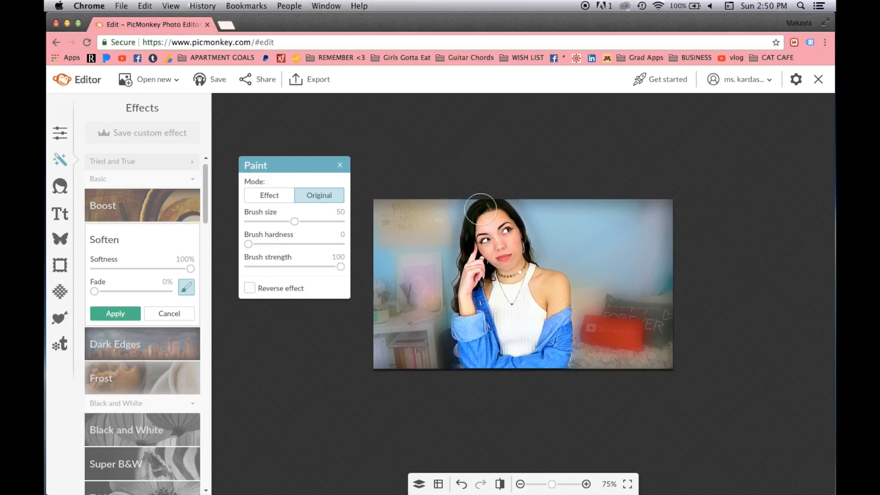
pyautogui.click(115, 314)
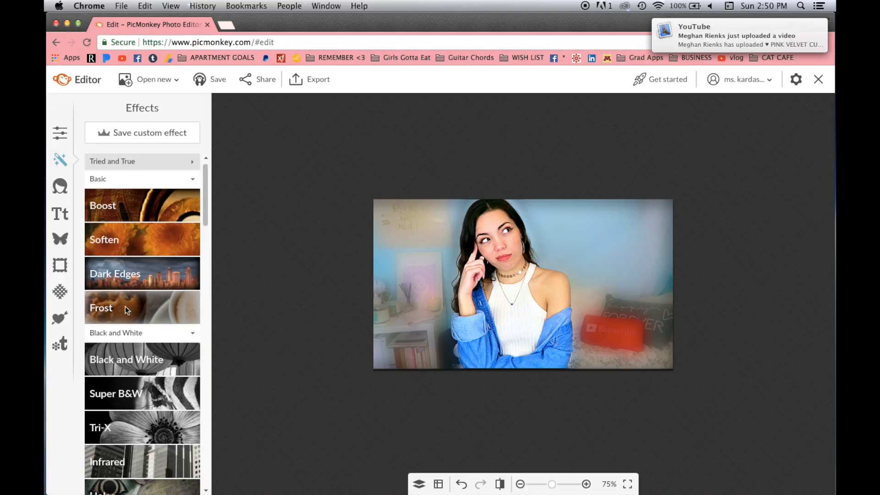
# Try and cancel Dark Edges, then add Frost with reduced size and intensity and partial fade.
pyautogui.click(147, 273)
pyautogui.click(169, 408)
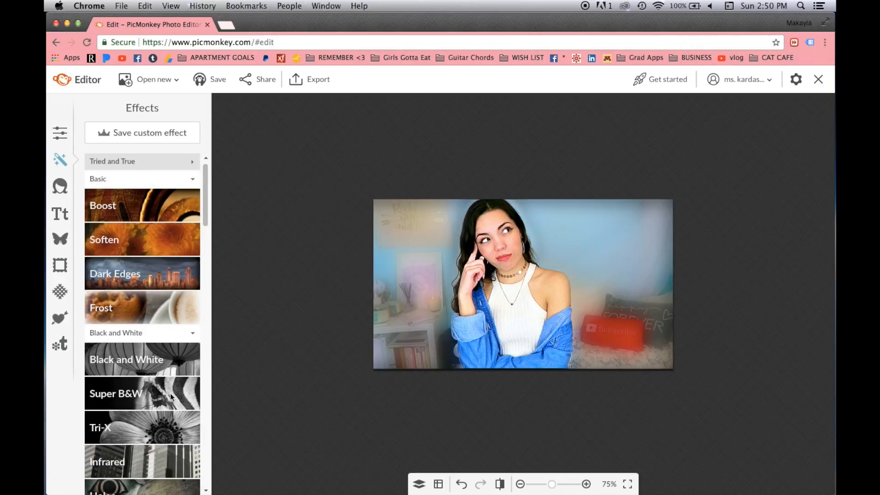
pyautogui.click(157, 319)
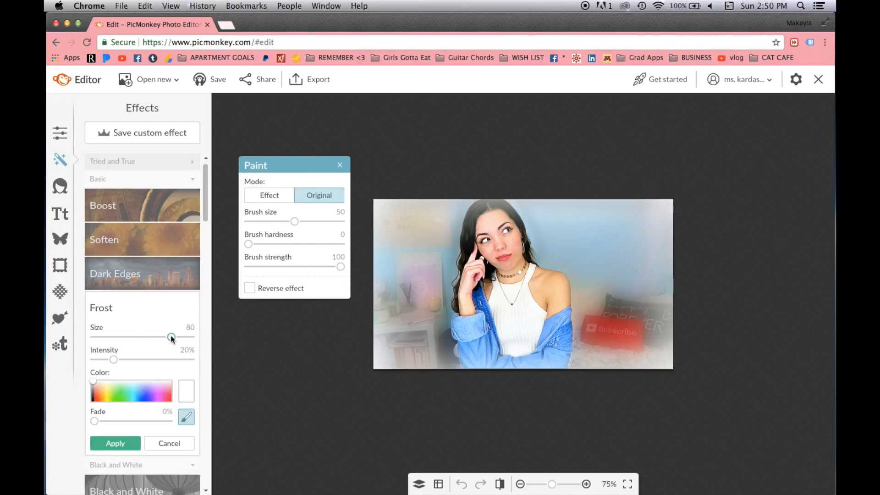
pyautogui.moveTo(171, 337); pyautogui.dragTo(100, 359)
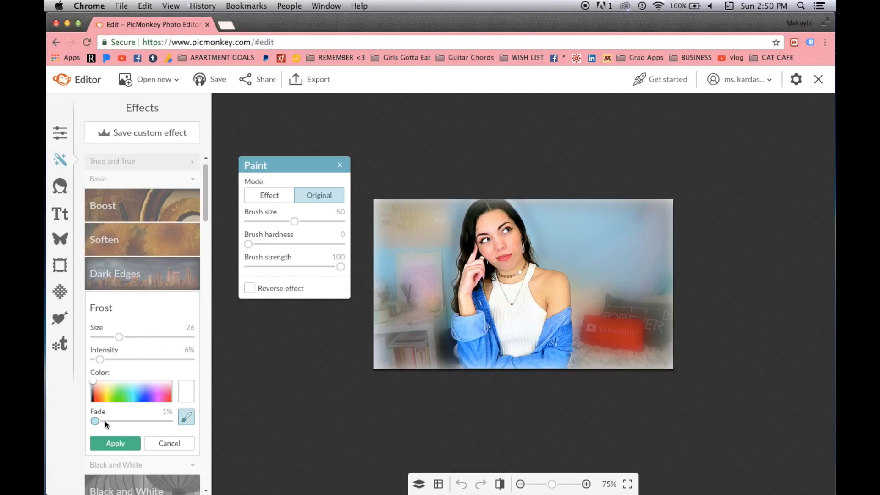
pyautogui.moveTo(101, 420); pyautogui.dragTo(110, 421)
pyautogui.moveTo(119, 337); pyautogui.dragTo(126, 337)
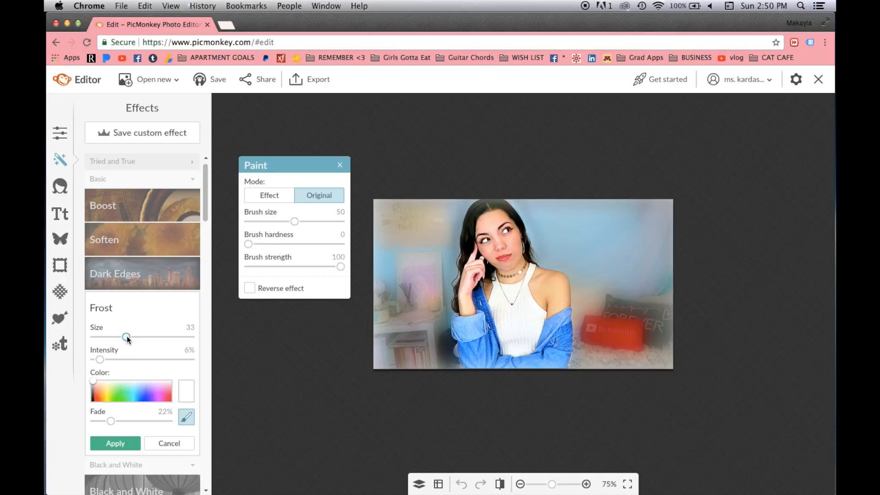
pyautogui.moveTo(110, 421); pyautogui.dragTo(114, 421)
# Paint the face back to original, set Frost size 50 with about 25% fade, and apply.
pyautogui.moveTo(295, 221); pyautogui.dragTo(307, 222)
pyautogui.moveTo(496, 240)
pyautogui.mouseDown()
pyautogui.moveTo(484, 267)
pyautogui.moveTo(486, 216)
pyautogui.moveTo(505, 209)
pyautogui.moveTo(484, 211)
pyautogui.moveTo(507, 217)
pyautogui.moveTo(476, 271)
pyautogui.moveTo(462, 338)
pyautogui.moveTo(479, 382)
pyautogui.moveTo(556, 376)
pyautogui.moveTo(542, 289)
pyautogui.moveTo(529, 290)
pyautogui.moveTo(488, 338)
pyautogui.moveTo(480, 390)
pyautogui.mouseUp()
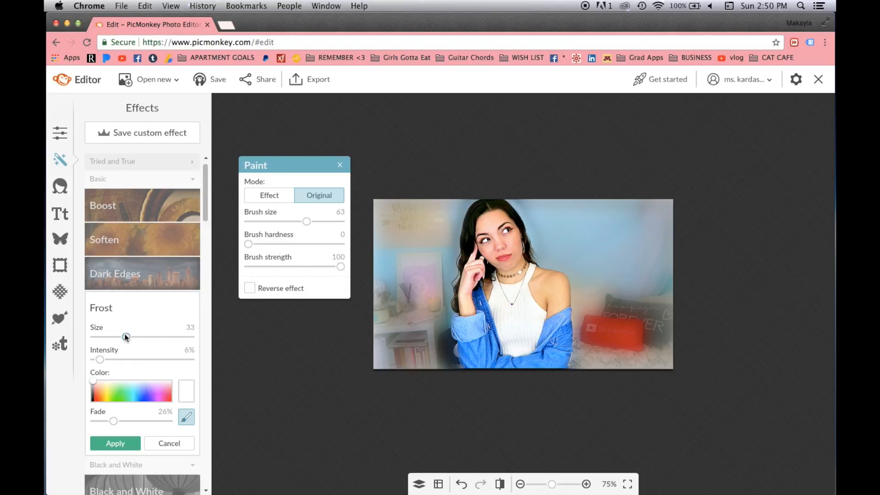
pyautogui.moveTo(139, 336); pyautogui.dragTo(143, 337)
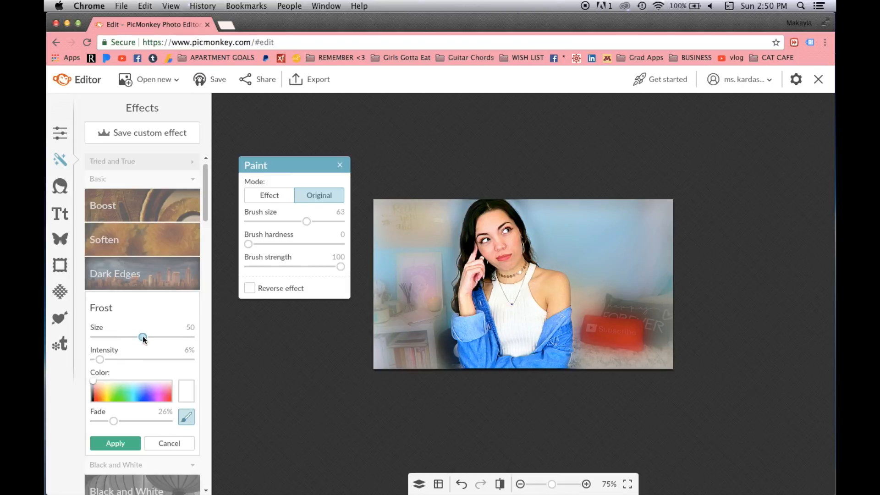
pyautogui.moveTo(113, 426); pyautogui.dragTo(107, 428)
pyautogui.click(118, 438)
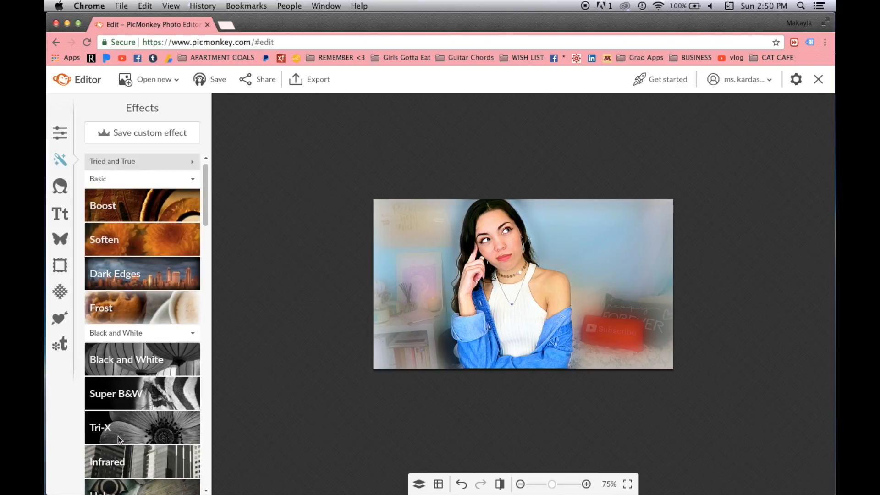
# Add League Gothic text 'IS IT', enlarge it at the top-left, and colour it white (ffffff).
pyautogui.click(60, 214)
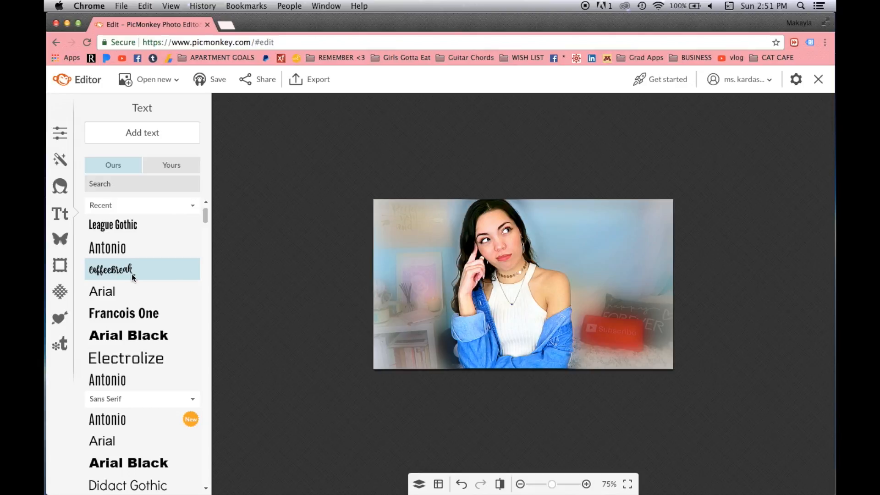
pyautogui.click(132, 224)
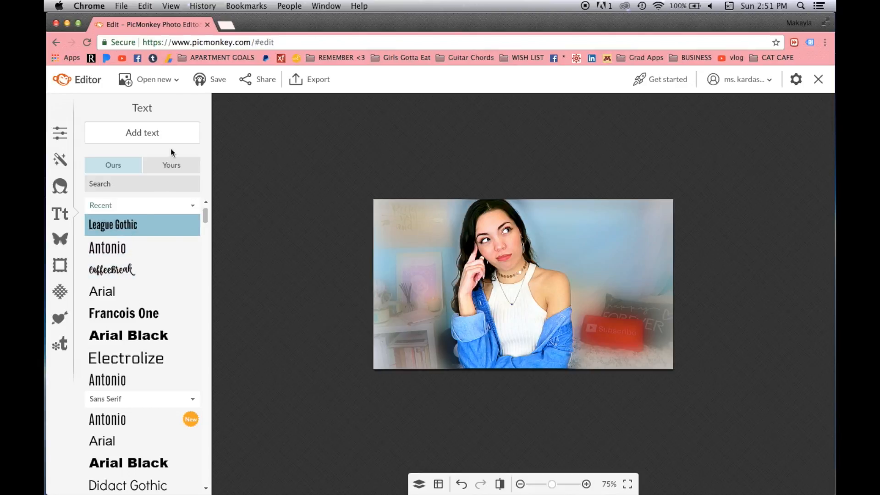
pyautogui.click(172, 130)
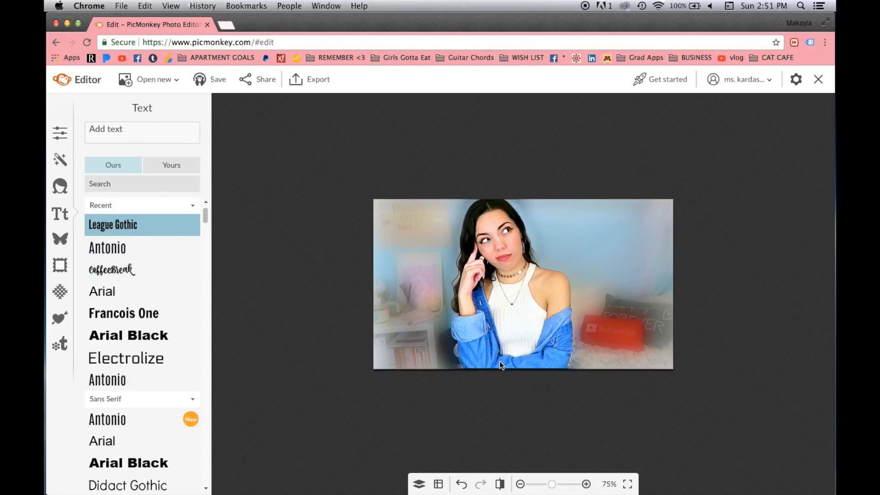
pyautogui.click(528, 283)
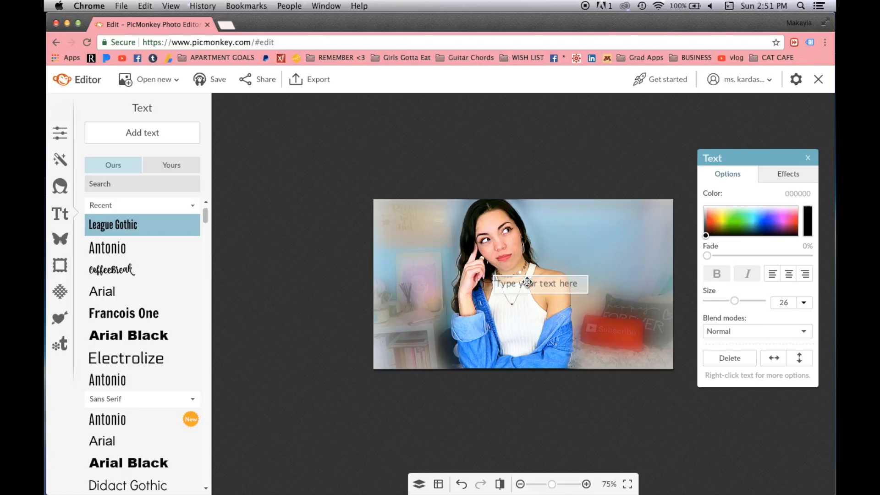
pyautogui.write('IS IT')
pyautogui.click(566, 244)
pyautogui.moveTo(588, 285); pyautogui.dragTo(516, 288)
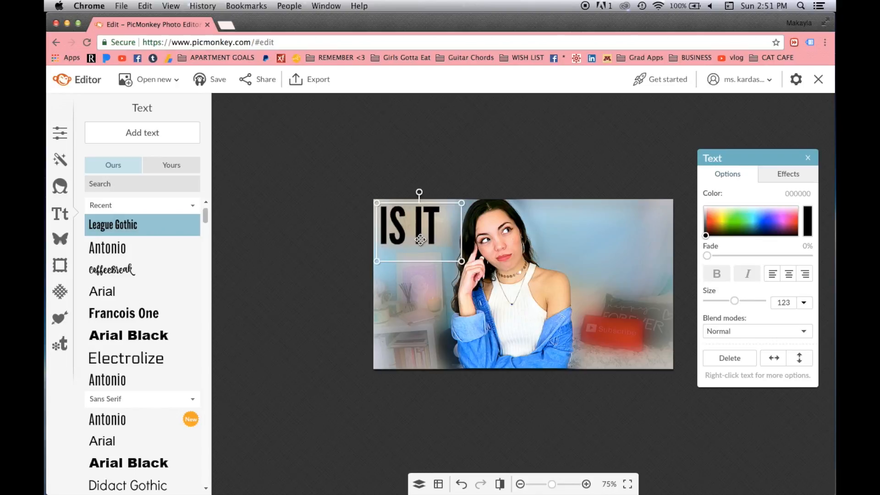
pyautogui.moveTo(462, 261); pyautogui.dragTo(486, 273)
pyautogui.click(704, 207)
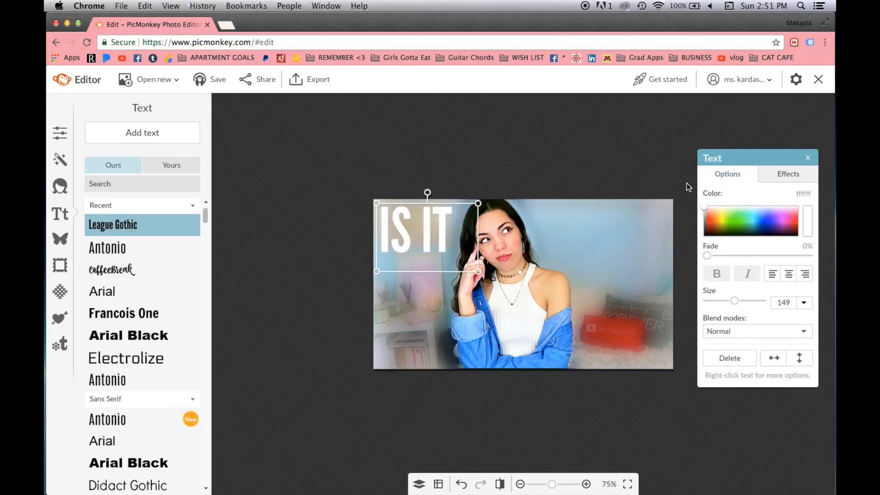
# Give 'IS IT' a Drop Shadow with angle 360°, intensity 100% and blur 10.
pyautogui.click(781, 179)
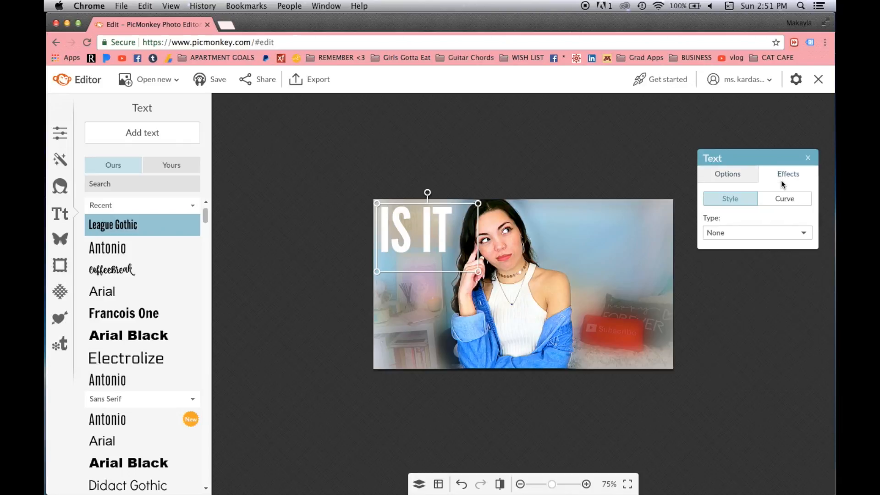
pyautogui.click(750, 234)
pyautogui.click(739, 259)
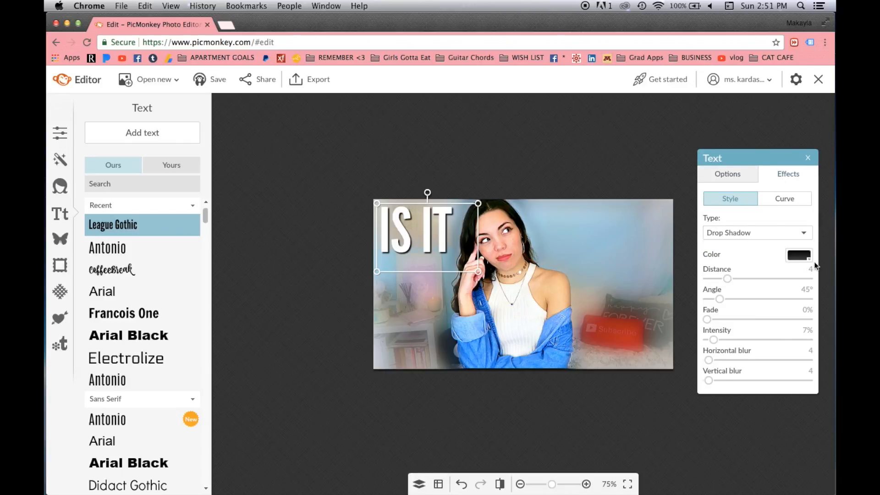
pyautogui.moveTo(720, 298); pyautogui.dragTo(809, 299)
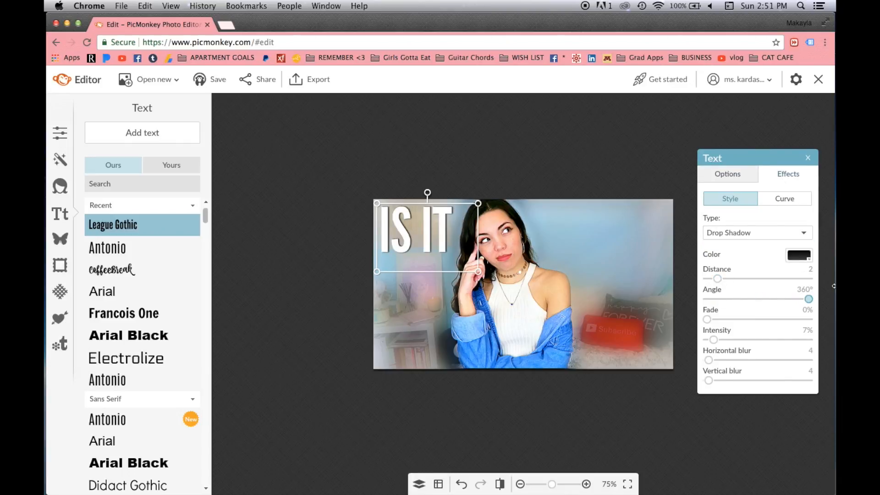
pyautogui.moveTo(714, 339); pyautogui.dragTo(812, 340)
pyautogui.moveTo(708, 361); pyautogui.dragTo(711, 380)
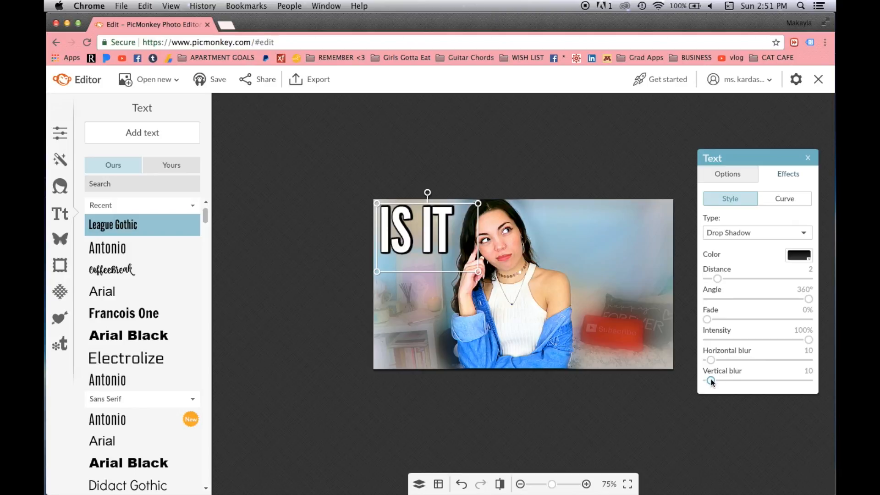
pyautogui.click(807, 158)
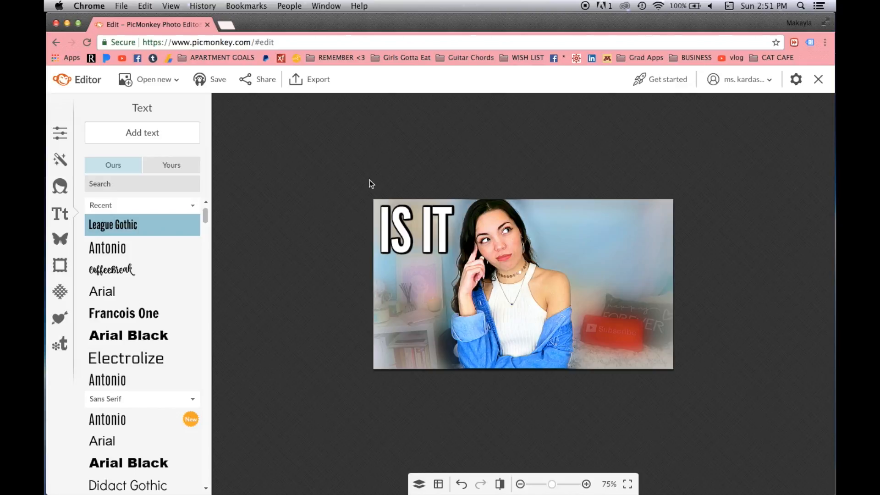
# Reselect the 'IS IT' text and paste a copy of it.
pyautogui.click(425, 242)
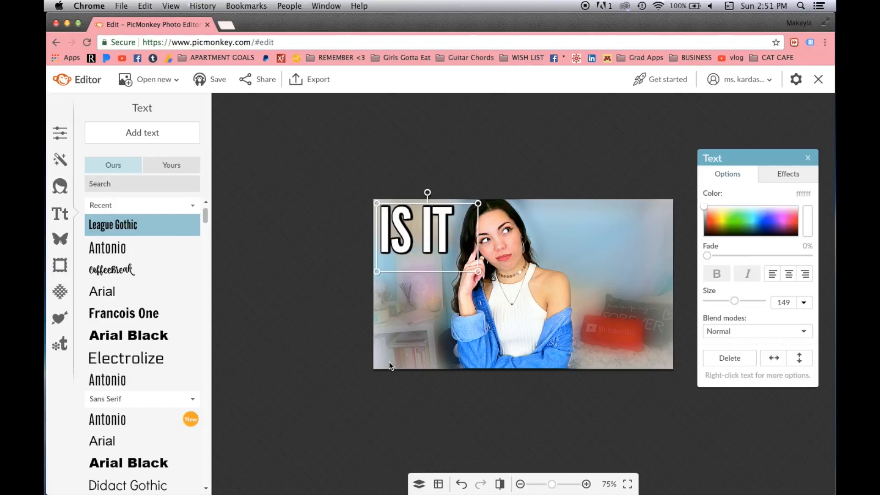
pyautogui.click(590, 235)
pyautogui.press('super+v')
# Move the copy to the upper right, rewrite it as 'A SCAM?', and fine-tune its size and position.
pyautogui.moveTo(425, 246); pyautogui.dragTo(565, 235)
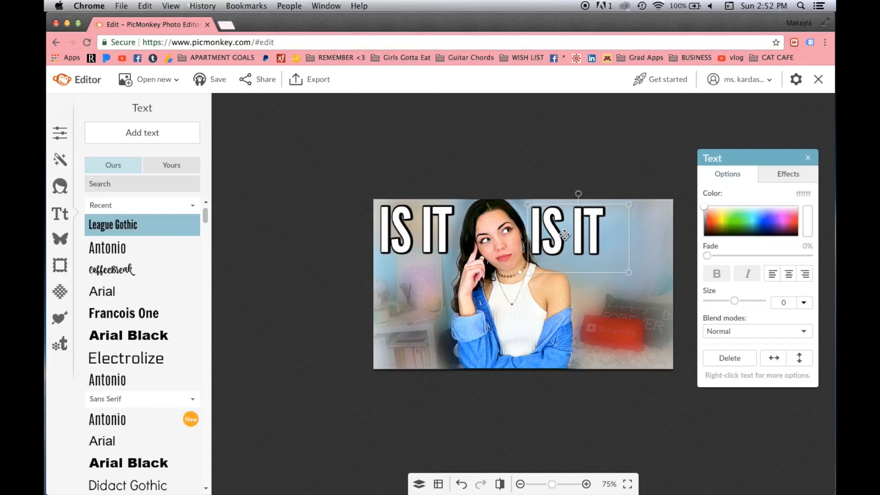
pyautogui.moveTo(629, 236); pyautogui.dragTo(701, 236)
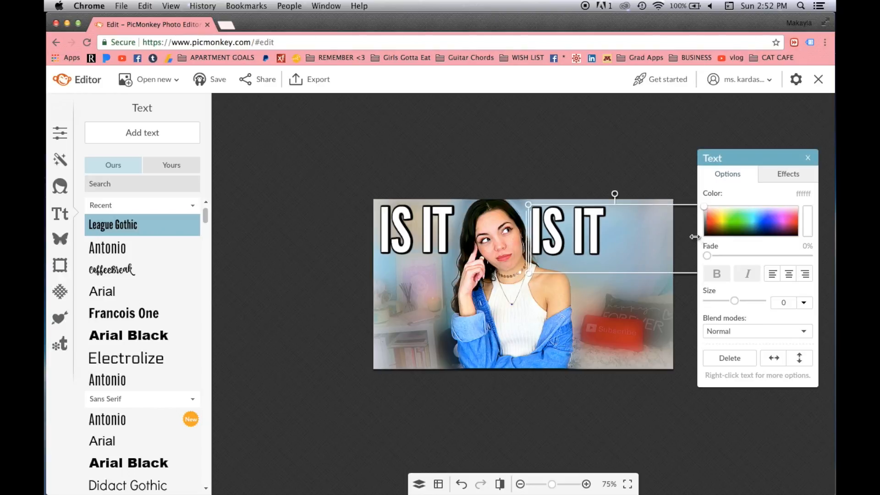
pyautogui.doubleClick(592, 232)
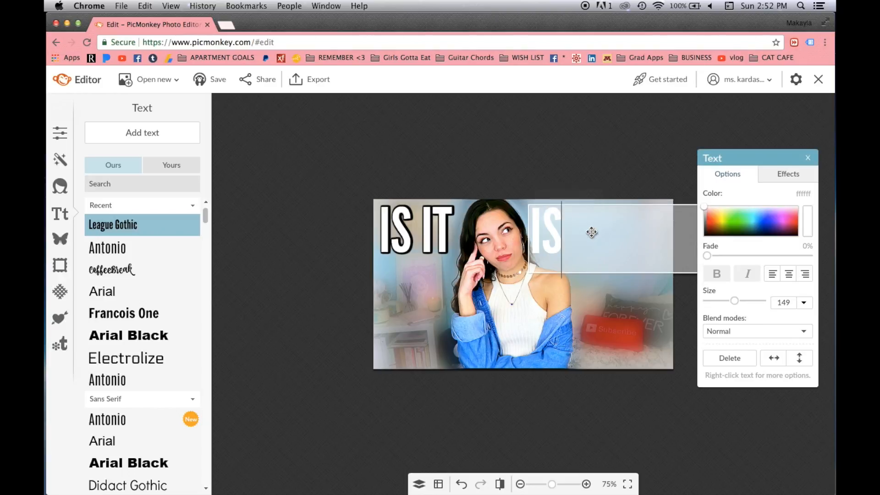
pyautogui.press('BackSpace')
pyautogui.write('A')
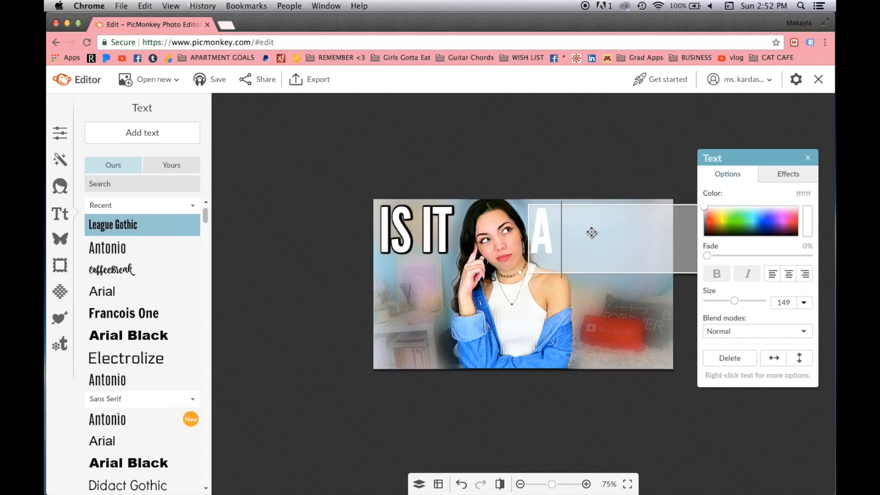
pyautogui.write(' SCAM?')
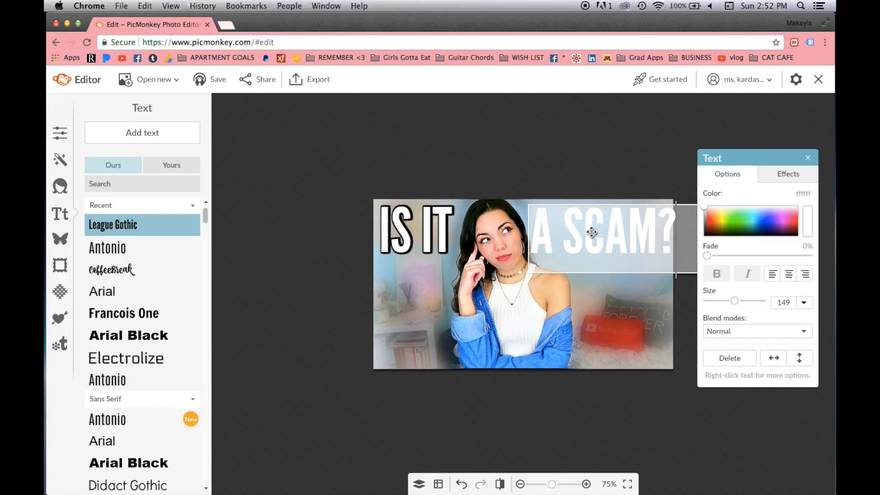
pyautogui.click(616, 149)
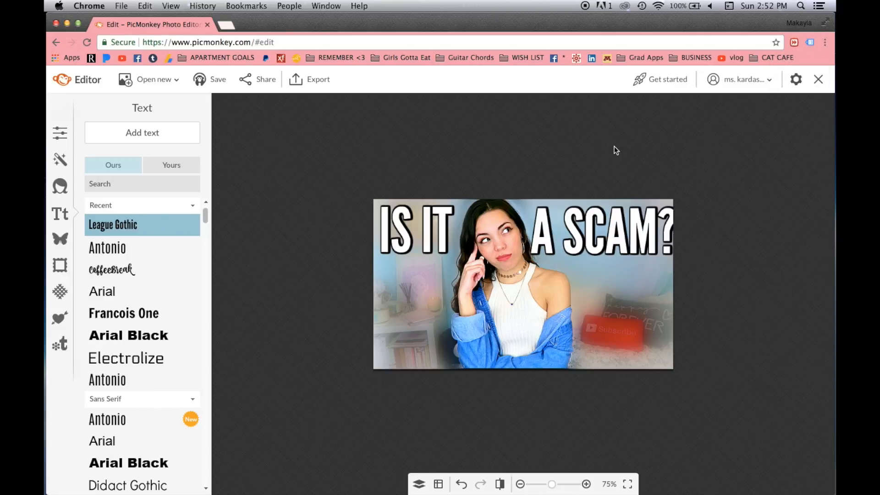
pyautogui.click(580, 238)
pyautogui.moveTo(529, 274); pyautogui.dragTo(533, 272)
pyautogui.moveTo(591, 238); pyautogui.dragTo(587, 234)
# Using the 4x4 alignment grid, nudge 'IS IT' up and 'A SCAM?' left, then hide the grid.
pyautogui.click(438, 484)
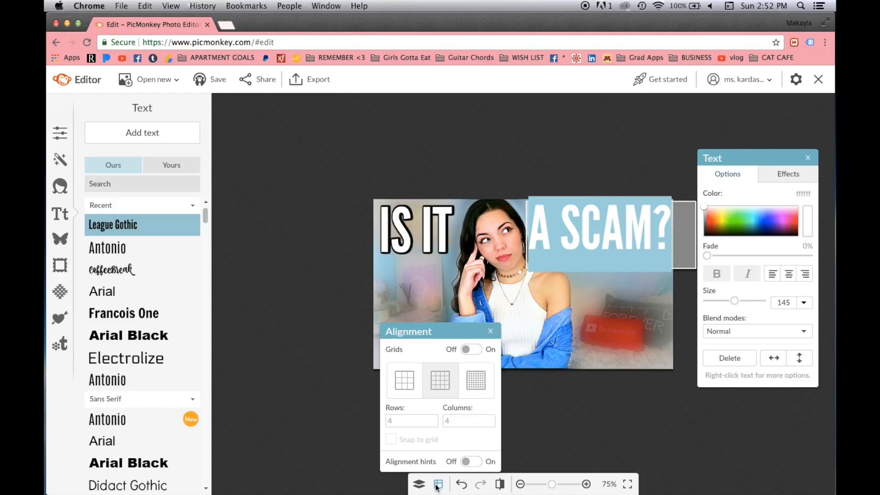
pyautogui.click(474, 349)
pyautogui.click(441, 225)
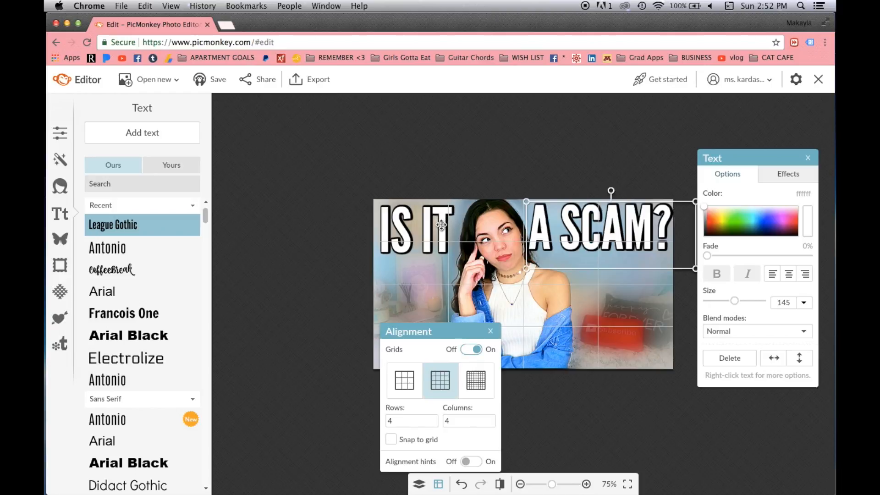
pyautogui.moveTo(435, 231); pyautogui.dragTo(437, 228)
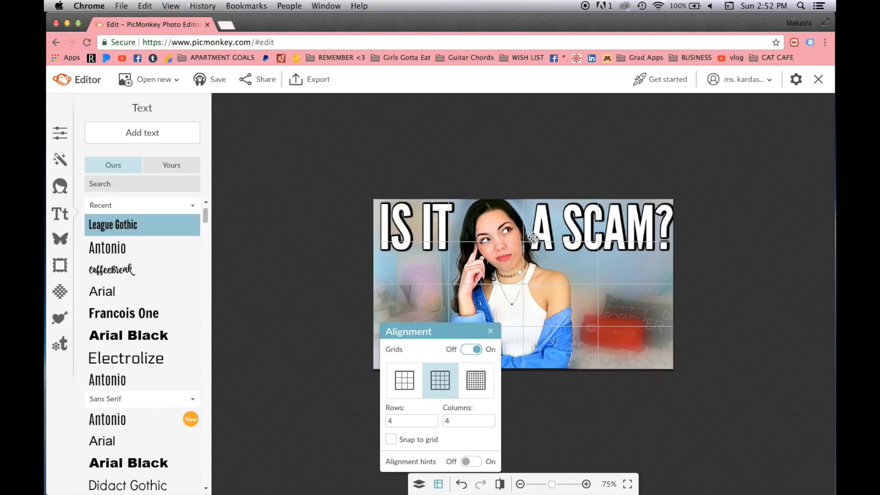
pyautogui.moveTo(534, 238); pyautogui.dragTo(532, 237)
pyautogui.click(444, 485)
pyautogui.click(445, 485)
pyautogui.click(468, 351)
pyautogui.click(308, 347)
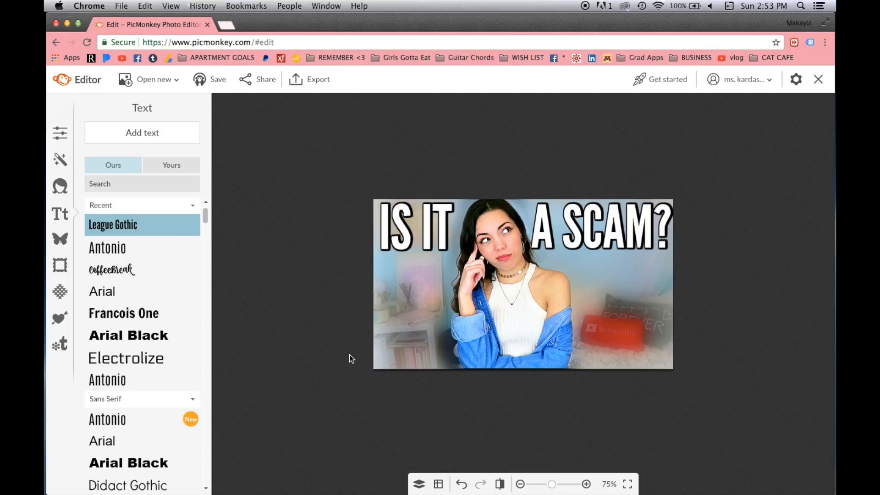
pyautogui.press('super+t')
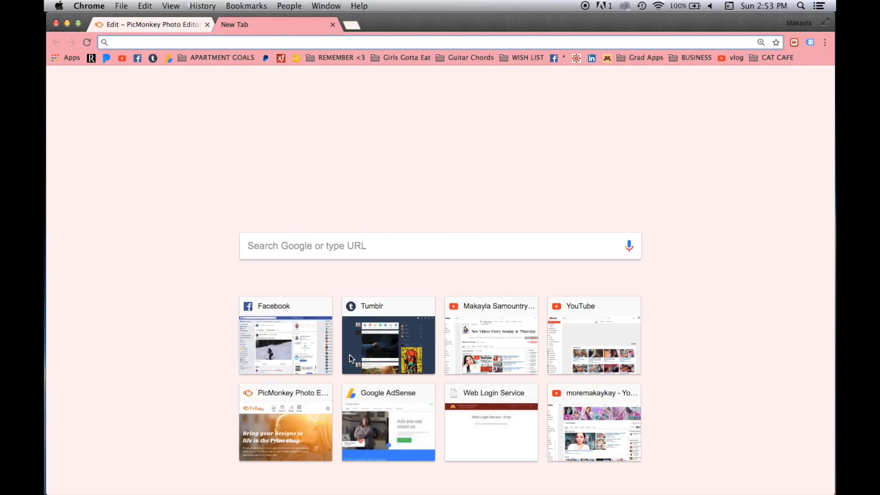
# Search images for 'nervous emoji transparent' and save the grinning emoji to the desktop.
pyautogui.write('ner')
pyautogui.press('Return')
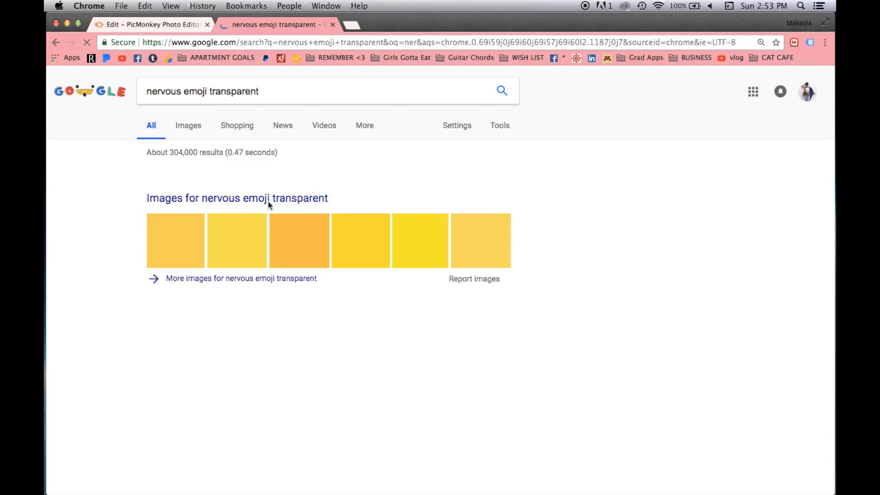
pyautogui.click(272, 180)
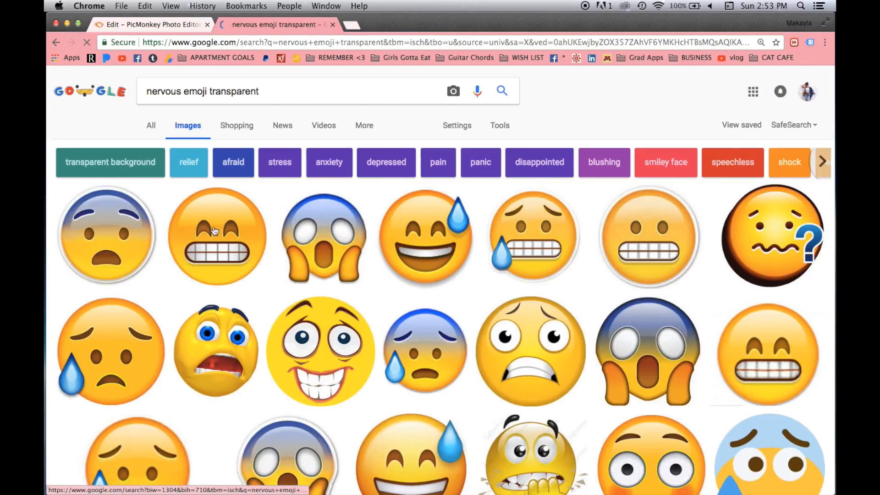
pyautogui.click(214, 231)
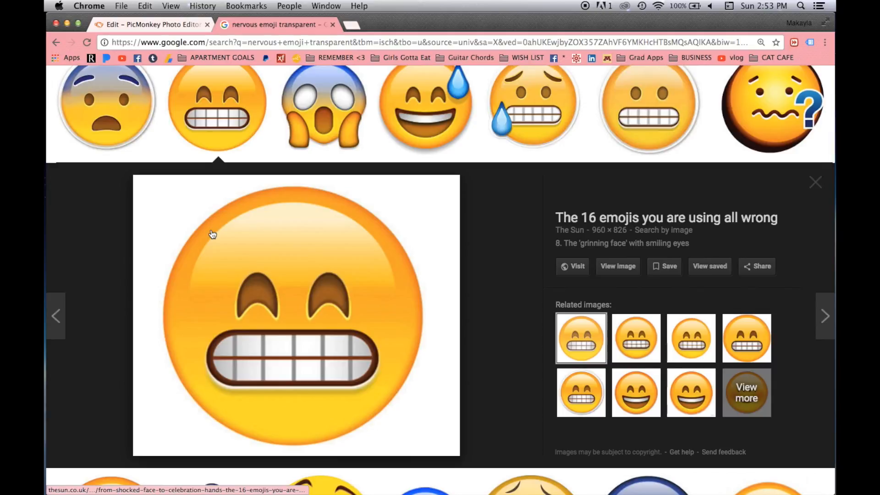
pyautogui.moveTo(272, 250); pyautogui.dragTo(329, 380)
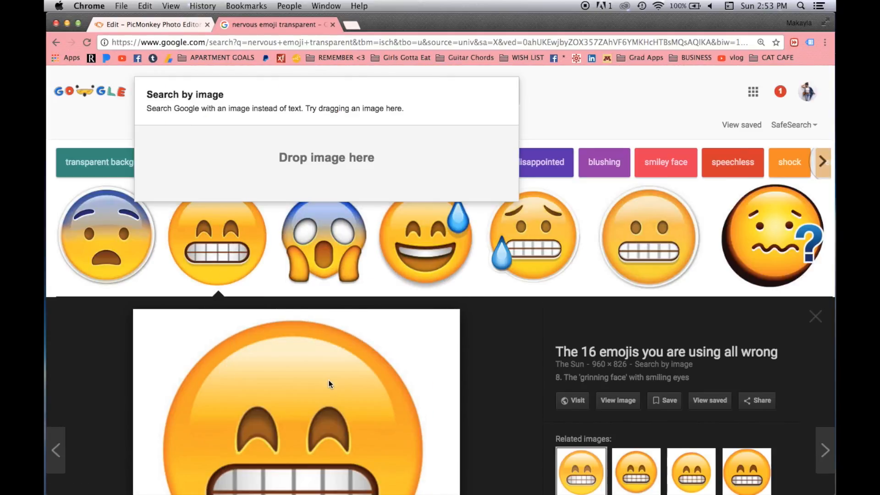
pyautogui.scroll(-5, 312, 344)
pyautogui.scroll(2, 294, 303)
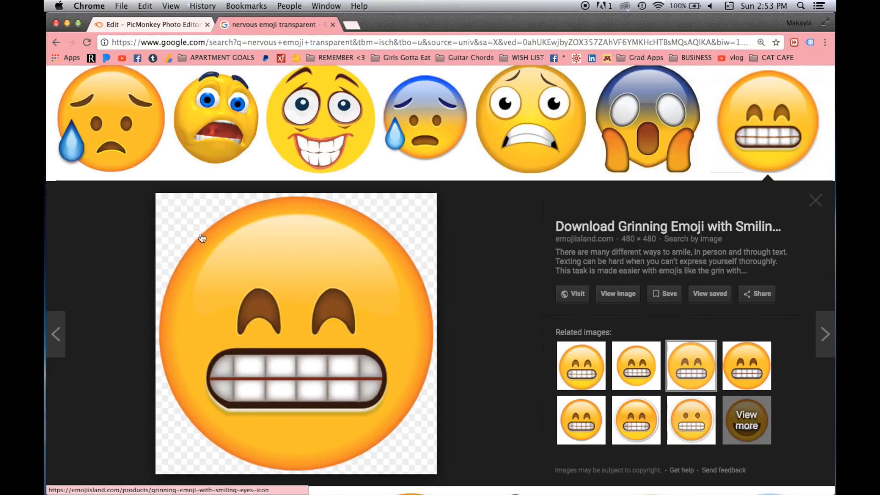
pyautogui.moveTo(254, 297); pyautogui.dragTo(299, 206)
pyautogui.press('F11')
pyautogui.press('F11')
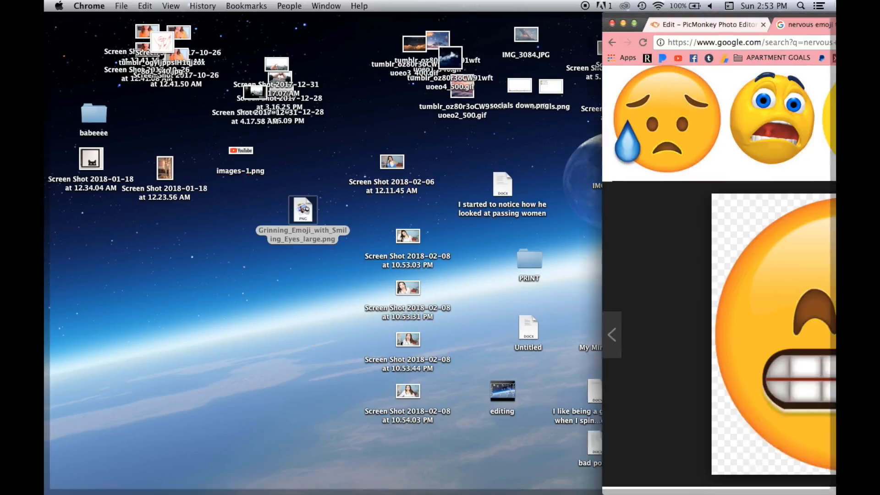
pyautogui.scroll(3, 285, 204)
pyautogui.scroll(-1, 285, 204)
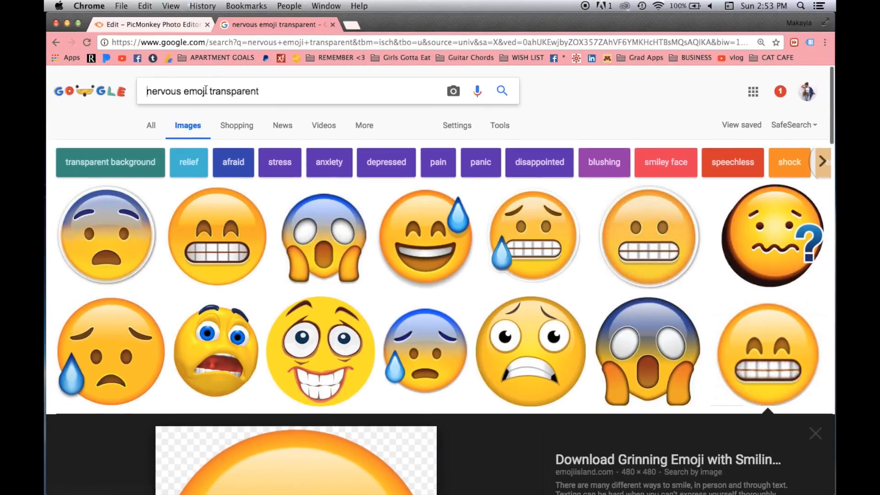
# Search 'thumbs down emoji transparent', save the first result to the desktop, and return to PicMonkey.
pyautogui.doubleClick(179, 94)
pyautogui.write('thumbs down')
pyautogui.press('Return')
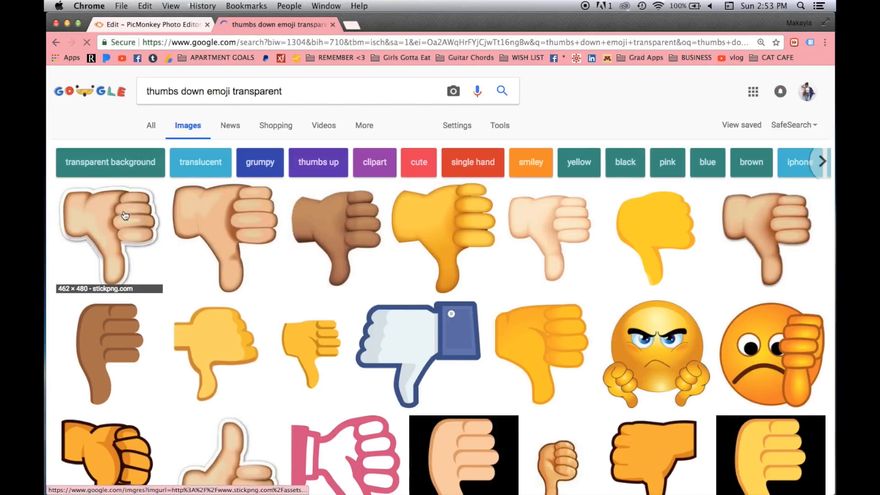
pyautogui.click(108, 236)
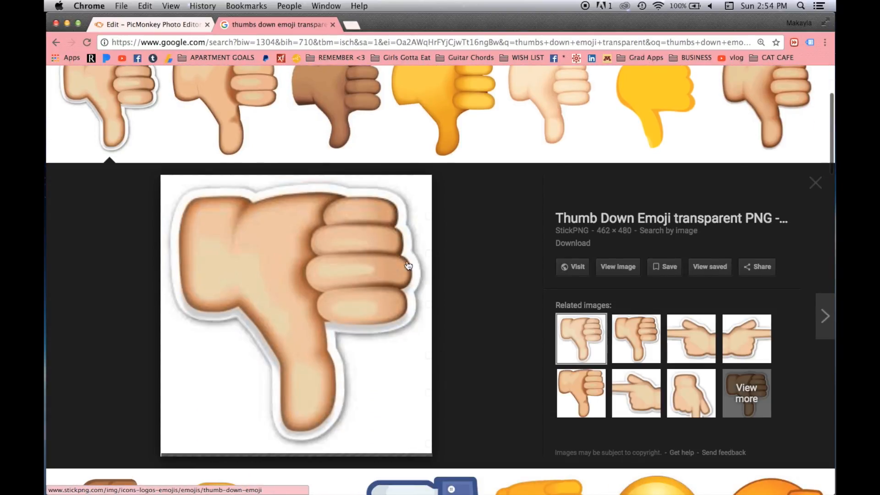
pyautogui.moveTo(351, 250); pyautogui.dragTo(814, 249)
pyautogui.hotkey('ctrl', 'Left')
pyautogui.hotkey('ctrl', 'Right')
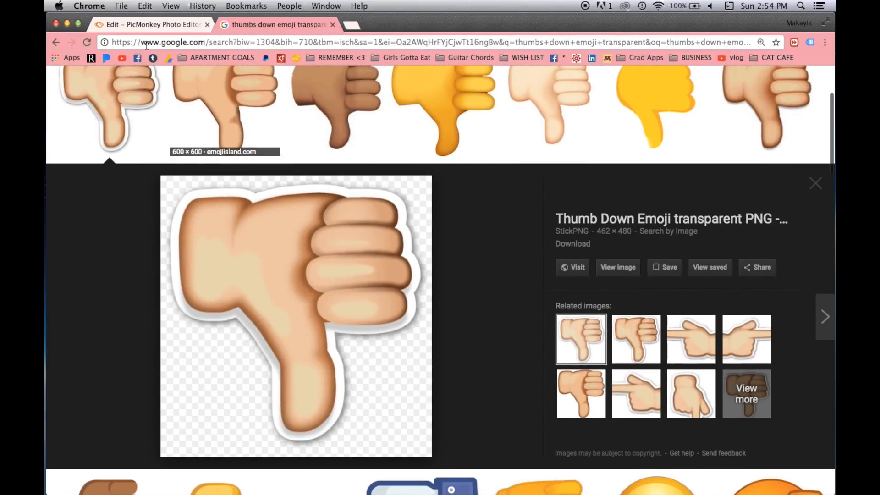
pyautogui.click(133, 21)
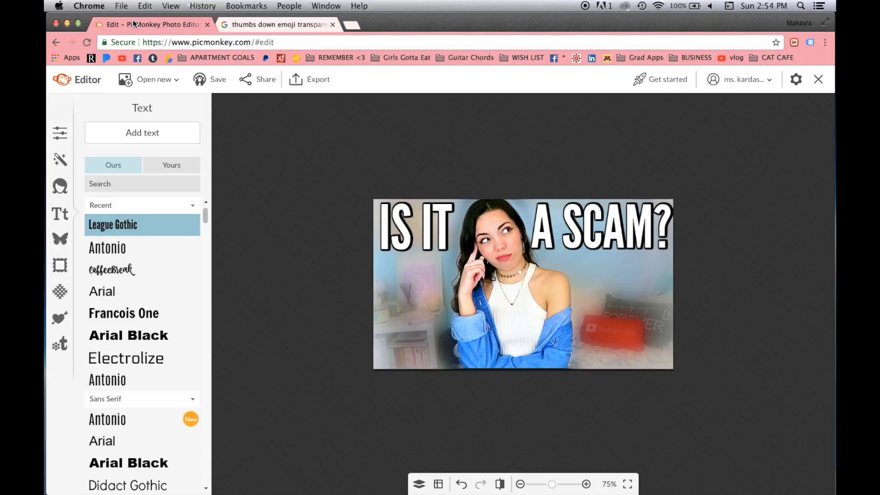
# Add the grinning emoji file from the computer as a custom overlay.
pyautogui.click(60, 239)
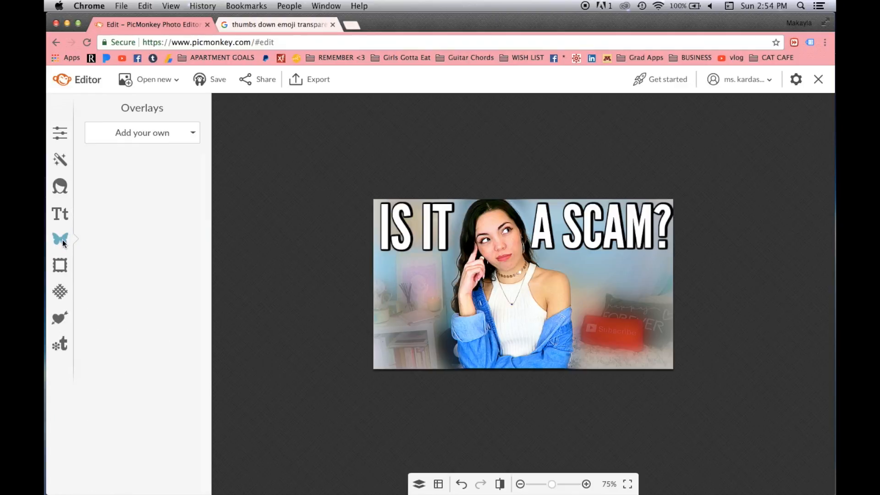
pyautogui.moveTo(206, 172)
pyautogui.mouseDown()
pyautogui.moveTo(206, 263)
pyautogui.moveTo(208, 172)
pyautogui.mouseUp()
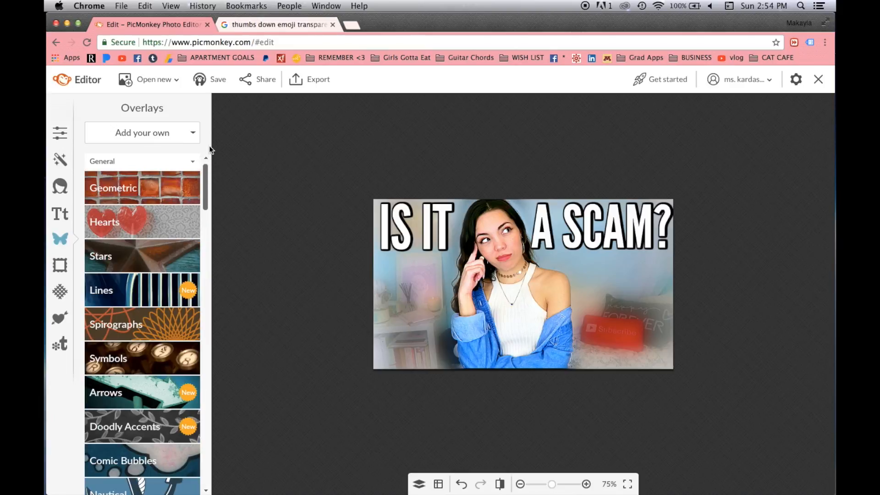
pyautogui.click(185, 133)
pyautogui.click(173, 152)
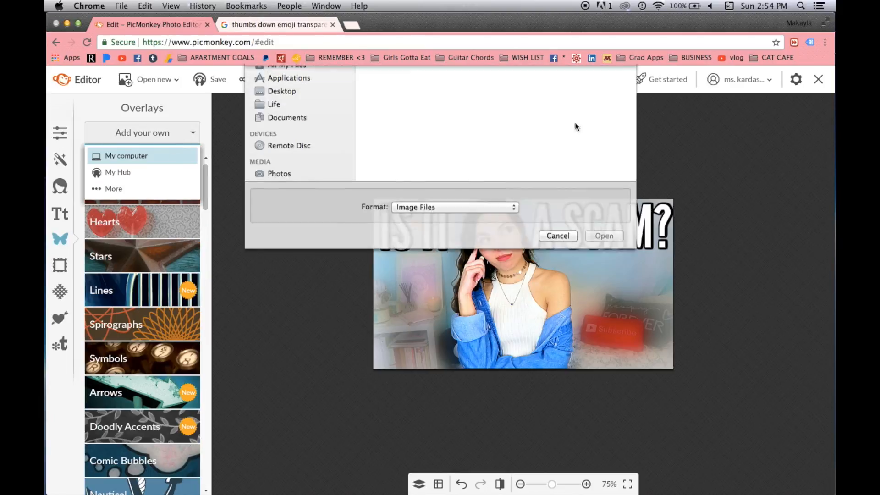
pyautogui.doubleClick(523, 112)
# Shrink the grinning emoji, place it at the lower right beside the woman, and tilt it slightly clockwise.
pyautogui.moveTo(555, 255); pyautogui.dragTo(541, 266)
pyautogui.moveTo(737, 164); pyautogui.dragTo(265, 219)
pyautogui.moveTo(515, 308); pyautogui.dragTo(635, 319)
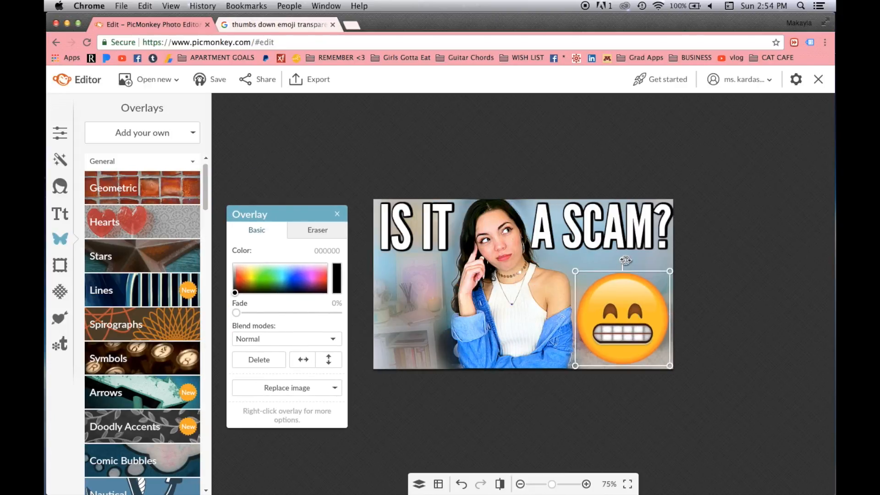
pyautogui.moveTo(626, 260); pyautogui.dragTo(633, 261)
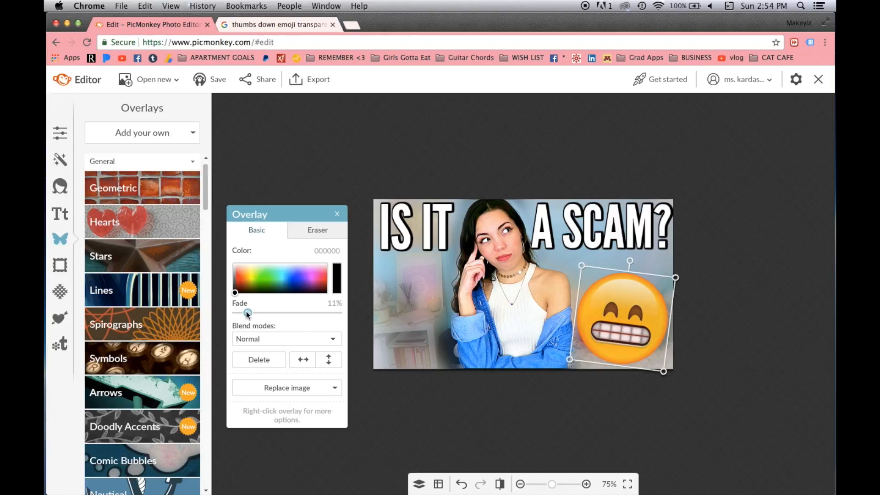
pyautogui.moveTo(675, 278); pyautogui.dragTo(661, 289)
pyautogui.moveTo(611, 339)
pyautogui.mouseDown()
pyautogui.moveTo(621, 335)
pyautogui.moveTo(607, 336)
pyautogui.mouseUp()
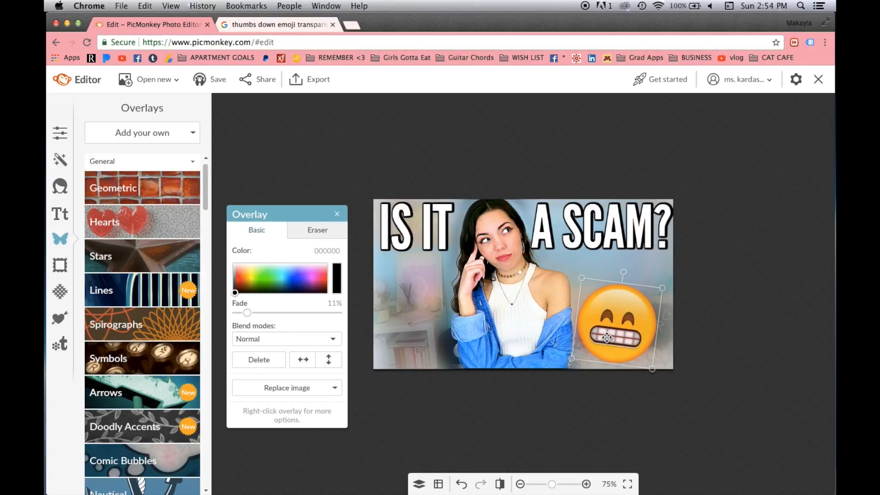
pyautogui.click(500, 124)
# Add the thumbs-down image file from the computer as a custom overlay.
pyautogui.click(183, 138)
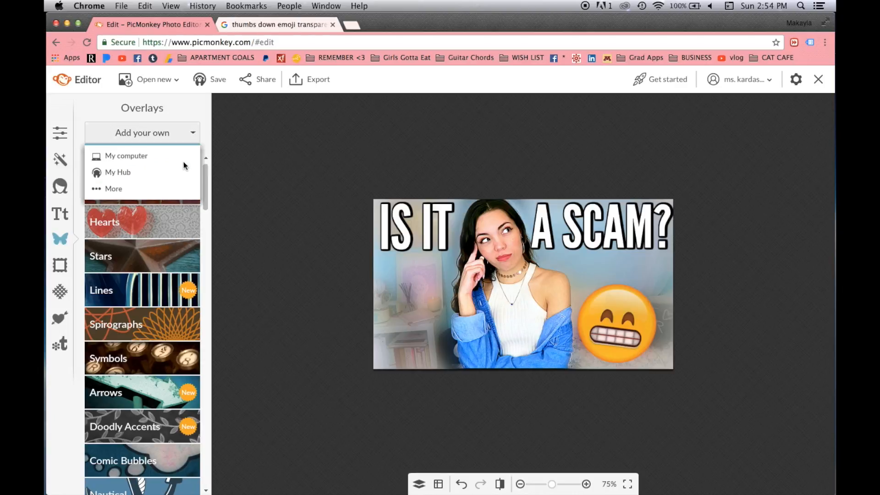
pyautogui.click(181, 157)
pyautogui.doubleClick(406, 109)
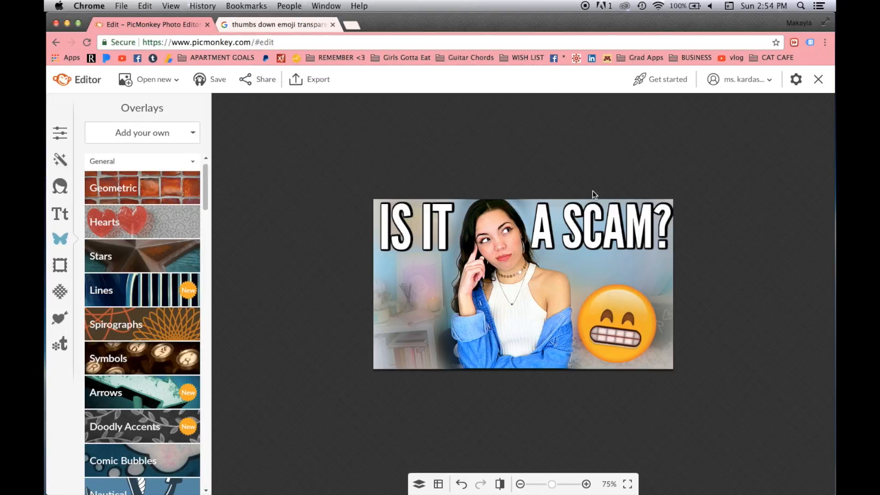
# Shrink the thumbs-down, place it in the bottom-left corner, and tilt it slightly counter-clockwise.
pyautogui.moveTo(598, 209); pyautogui.dragTo(538, 269)
pyautogui.moveTo(501, 314); pyautogui.dragTo(421, 329)
pyautogui.moveTo(457, 284); pyautogui.dragTo(420, 314)
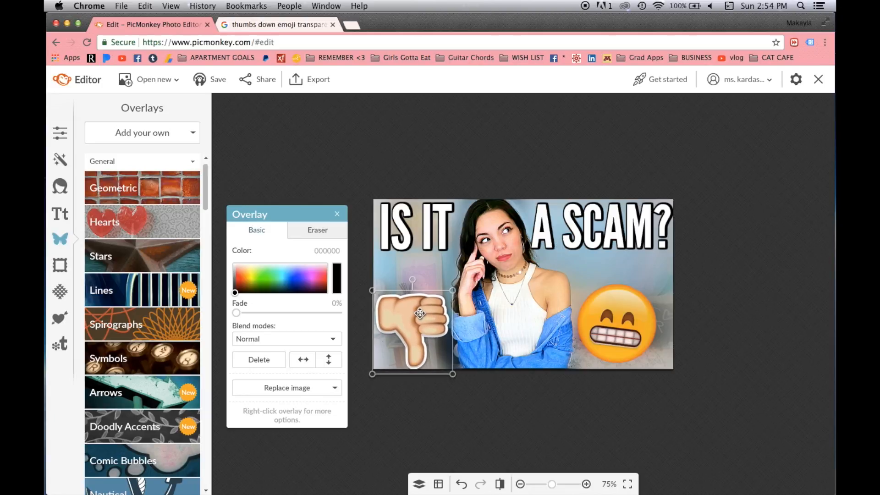
pyautogui.moveTo(407, 279); pyautogui.dragTo(406, 279)
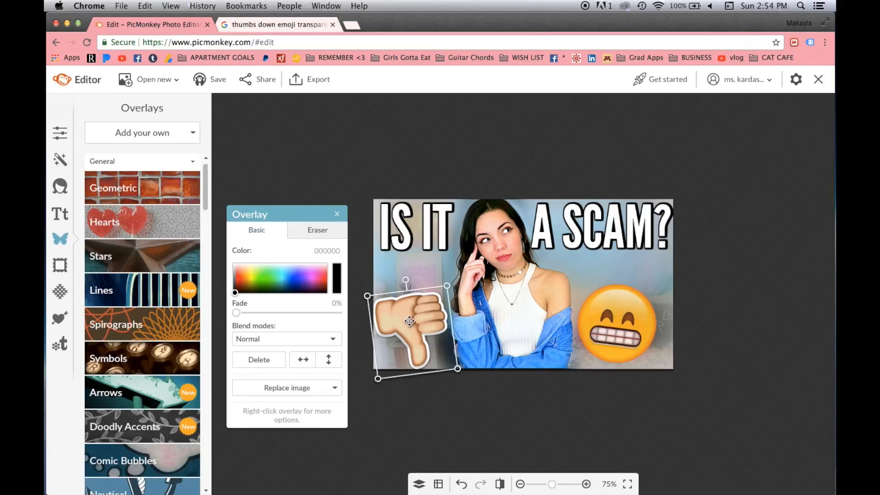
pyautogui.moveTo(411, 323); pyautogui.dragTo(414, 322)
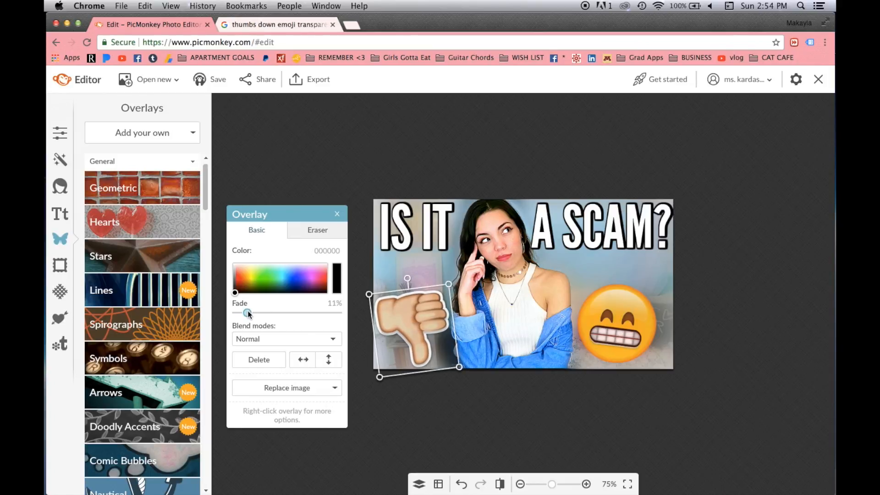
pyautogui.click(434, 404)
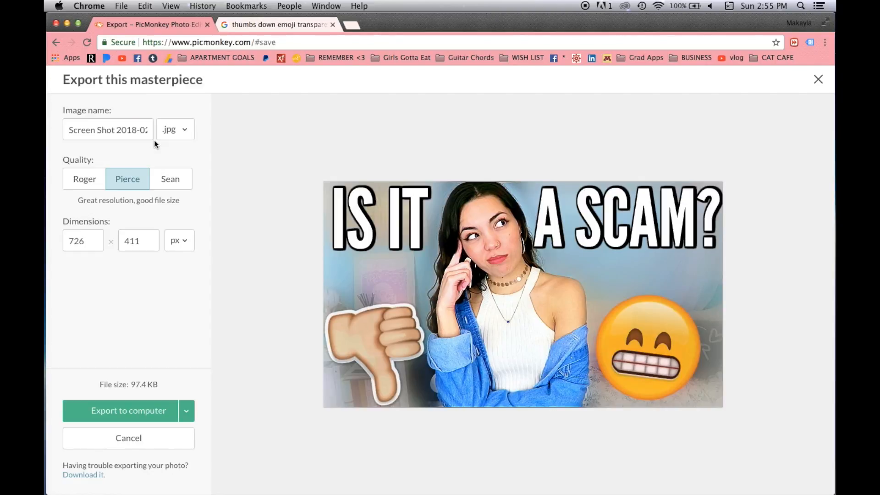
# Pick the high-resolution quality (248.5 KB), name the image 'network', and export the 726×411 JPEG.
pyautogui.click(178, 182)
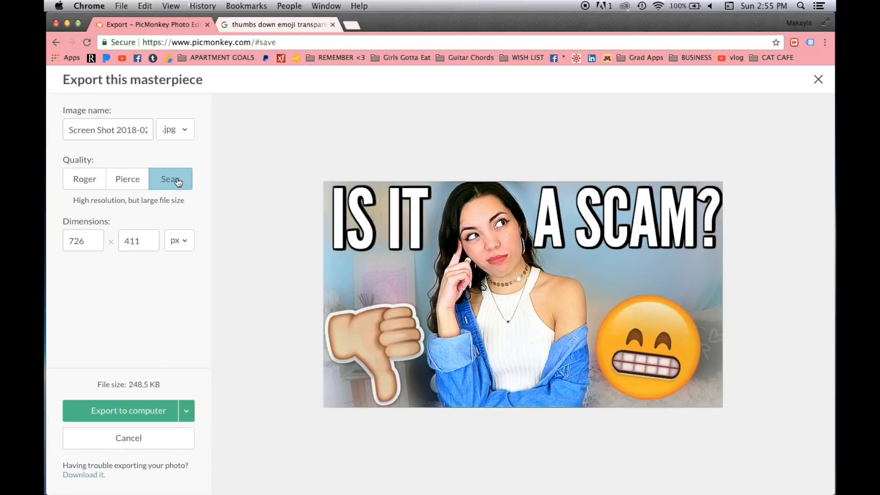
pyautogui.tripleClick(108, 123)
pyautogui.write('network')
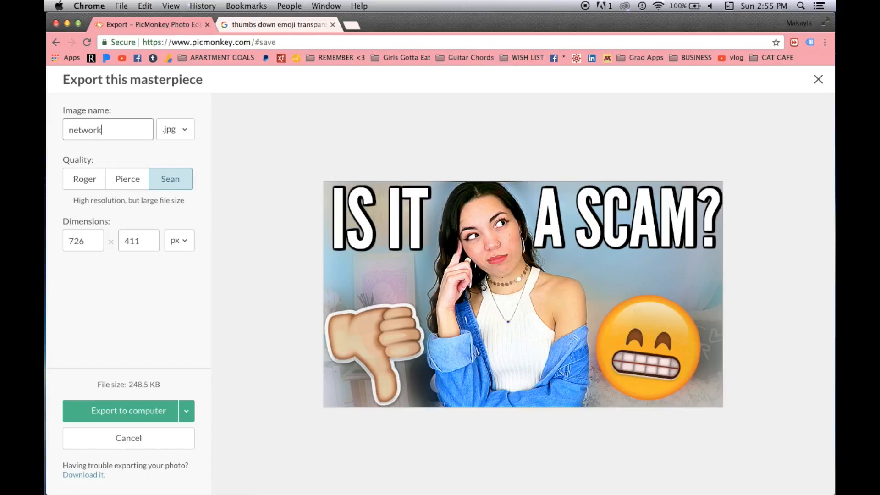
pyautogui.click(269, 314)
pyautogui.click(152, 410)
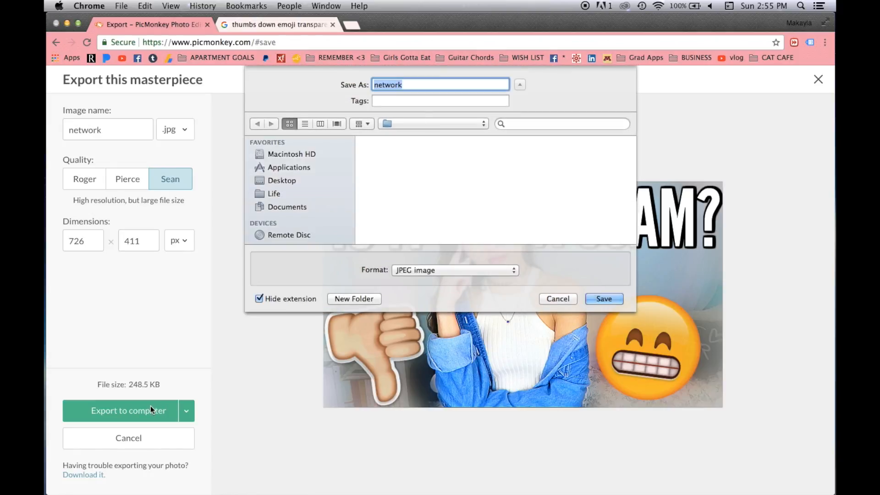